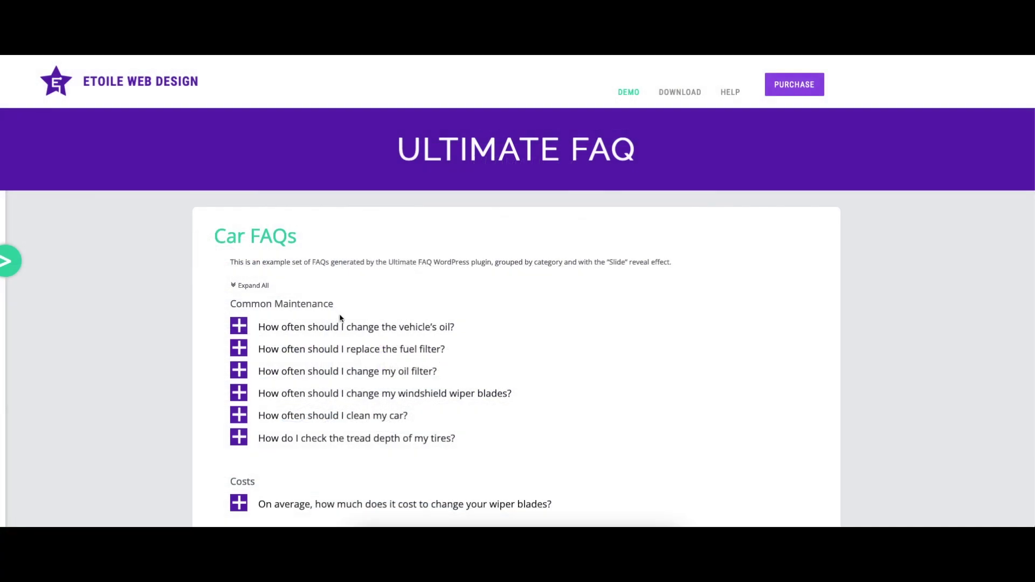
Expand the vehicle's oil and fuel filter answers in the first Car FAQs layout
left_click(341, 328)
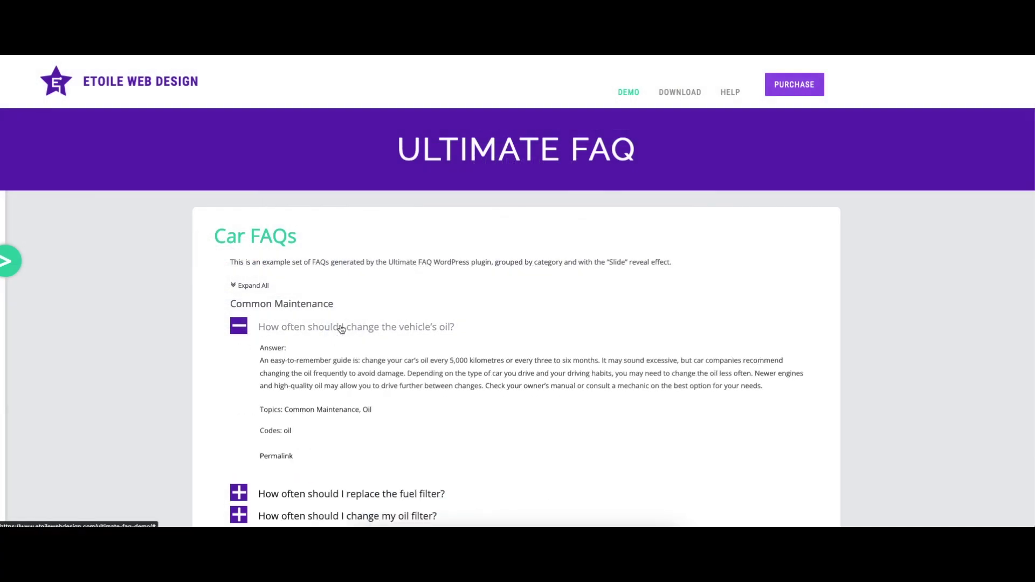
scroll(341, 329, "down", 3)
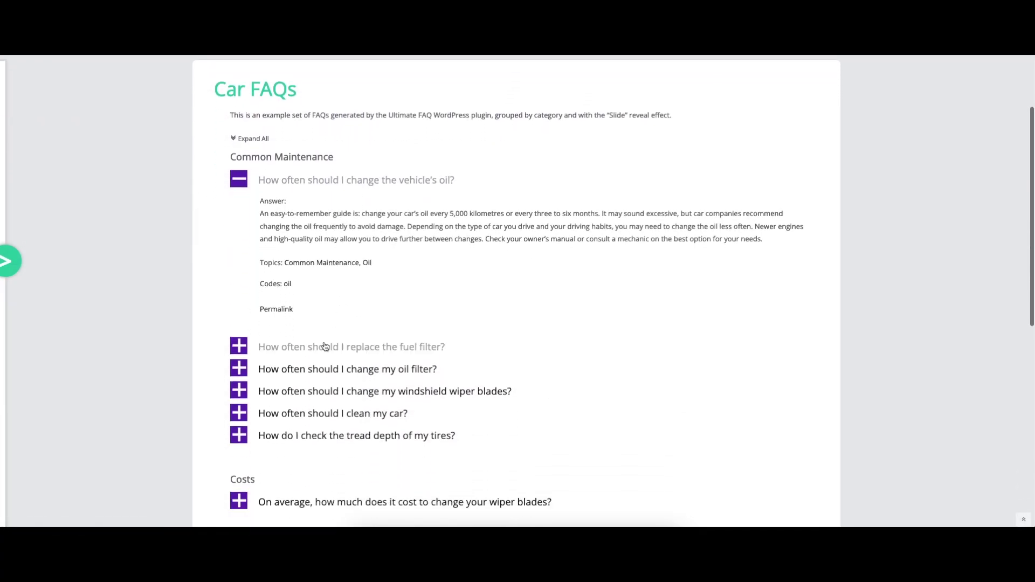
left_click(325, 347)
scroll(325, 347, "down", 5)
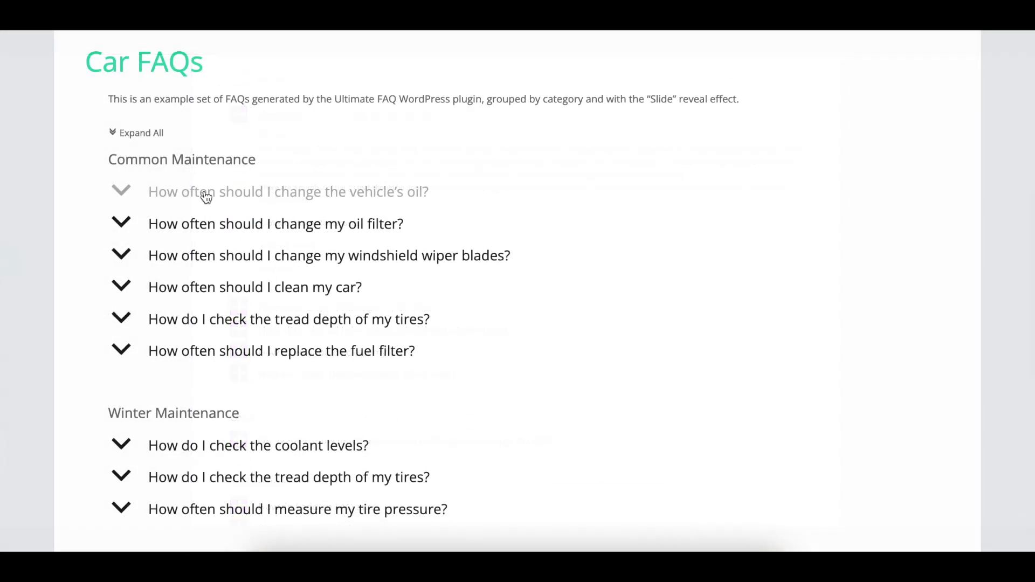
Expand the vehicle's oil and windshield wiper blades questions in the next layout
left_click(205, 195)
scroll(205, 194, "down", 5)
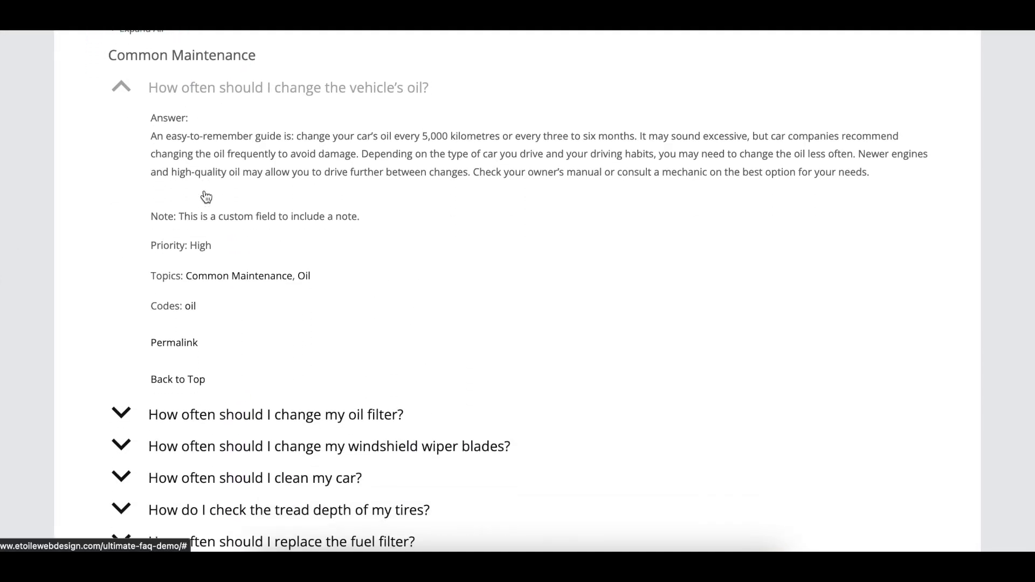
left_click(208, 334)
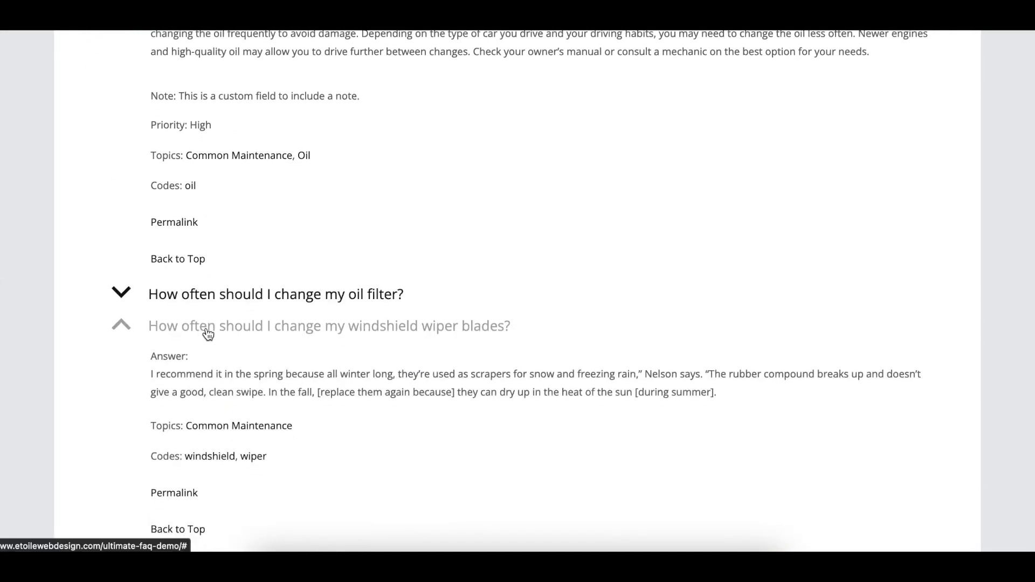
scroll(208, 335, "down", 5)
scroll(208, 335, "down", 3)
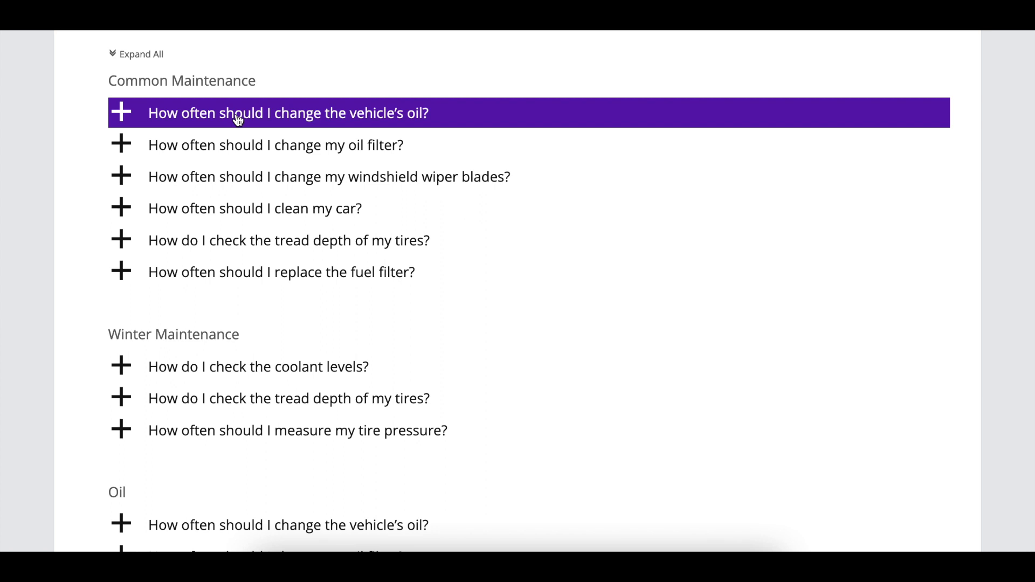
Toggle the vehicle's oil answer open and closed while scrolling the Car FAQs list
left_click(238, 121)
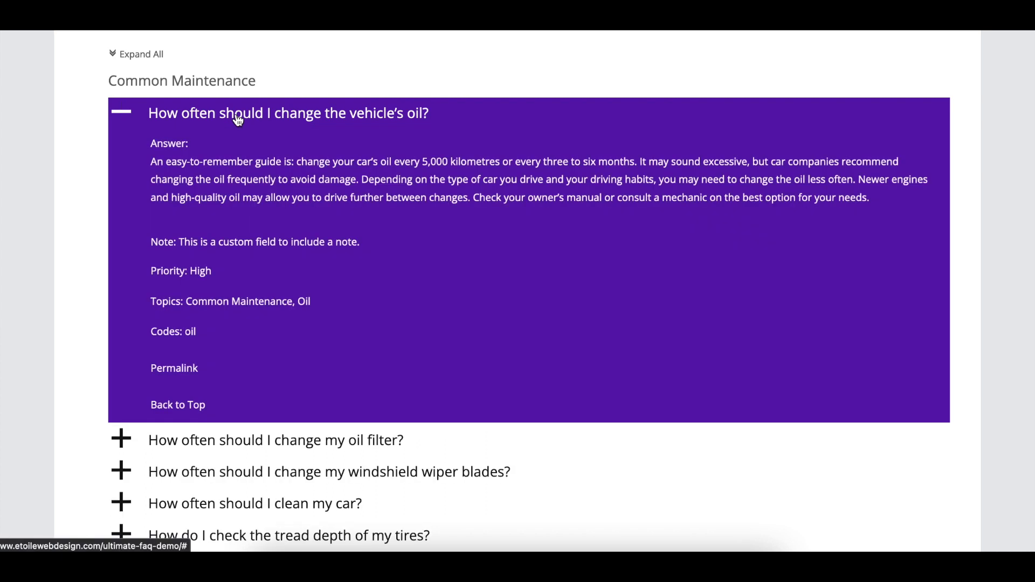
left_click(238, 121)
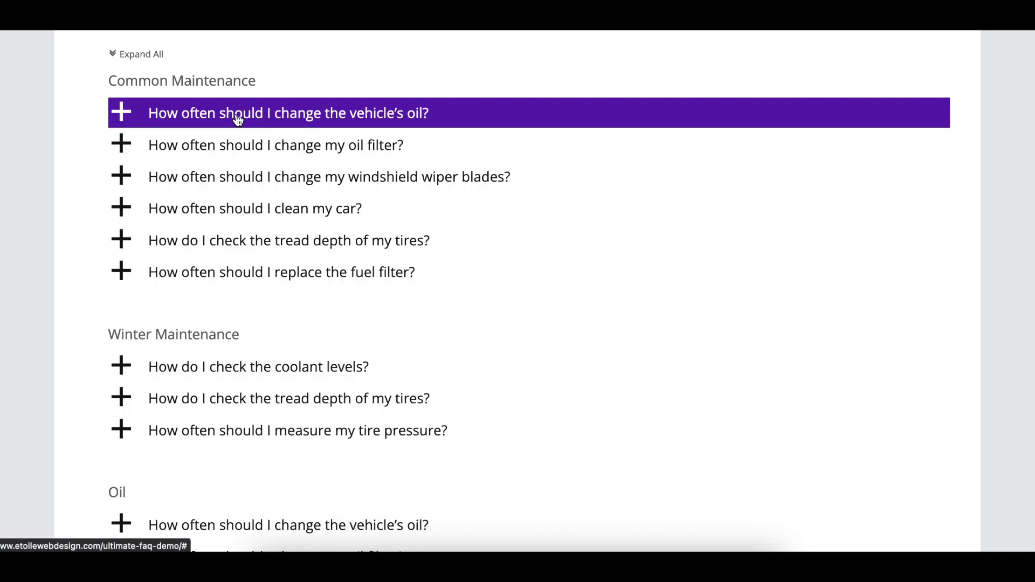
scroll(238, 121, "down", 2)
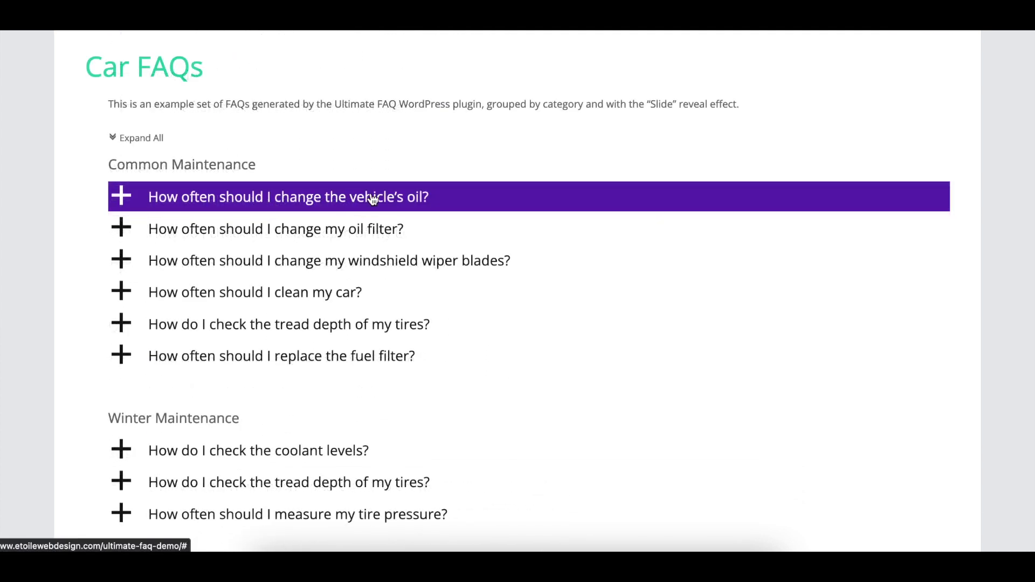
left_click(423, 198)
scroll(423, 196, "down", 2)
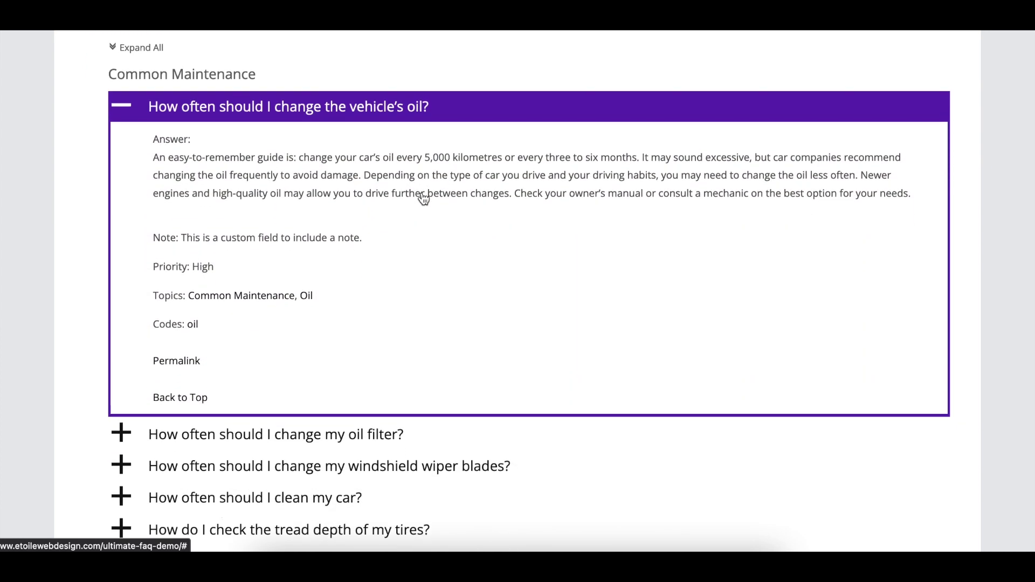
left_click(435, 113)
scroll(432, 114, "down", 1)
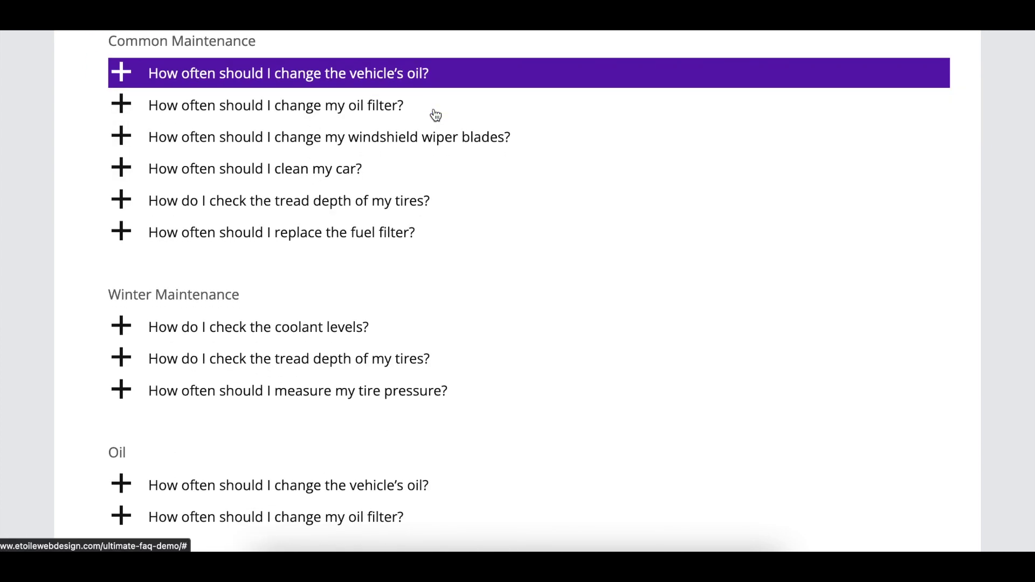
Open the oil filter, oil, fuel filter and wiper blades answers, then collapse the vehicle's oil answer
left_click(395, 78)
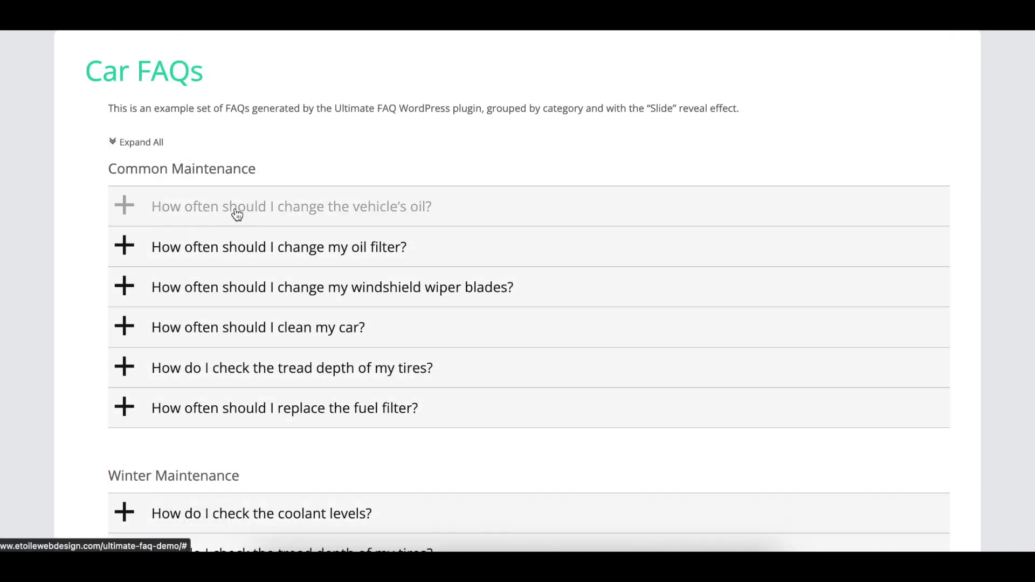
left_click(237, 214)
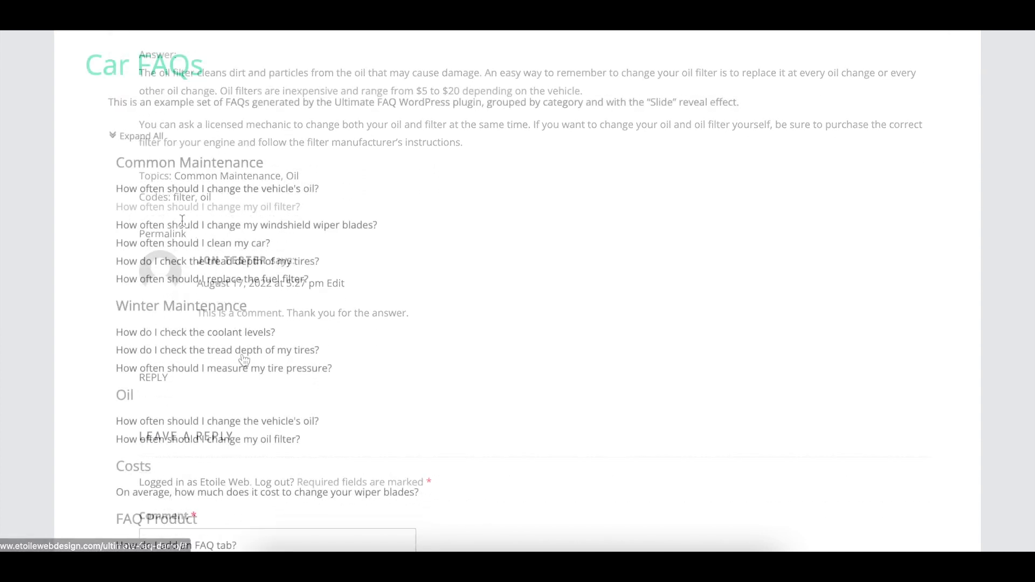
left_click(182, 279)
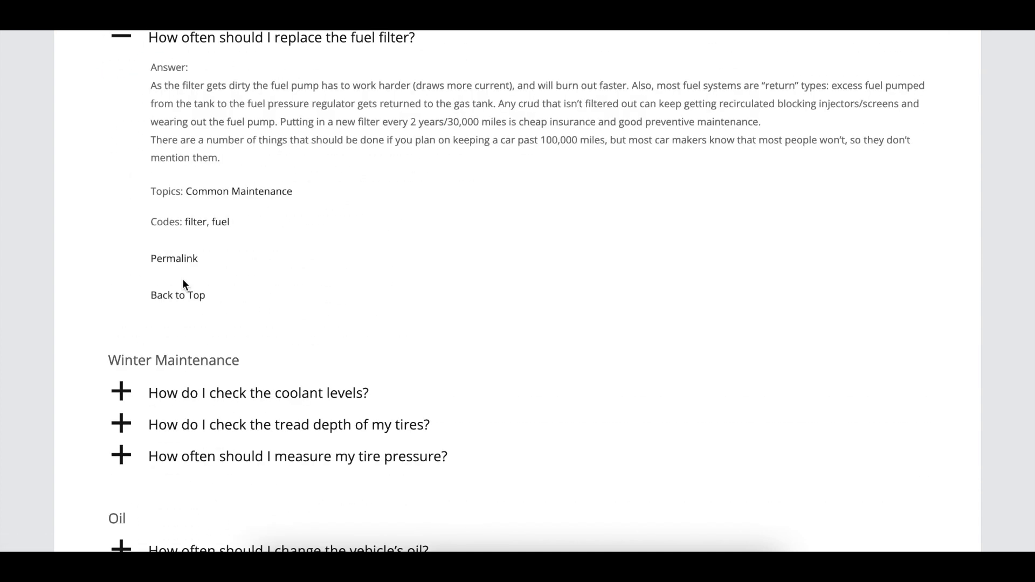
scroll(182, 279, "up", 12)
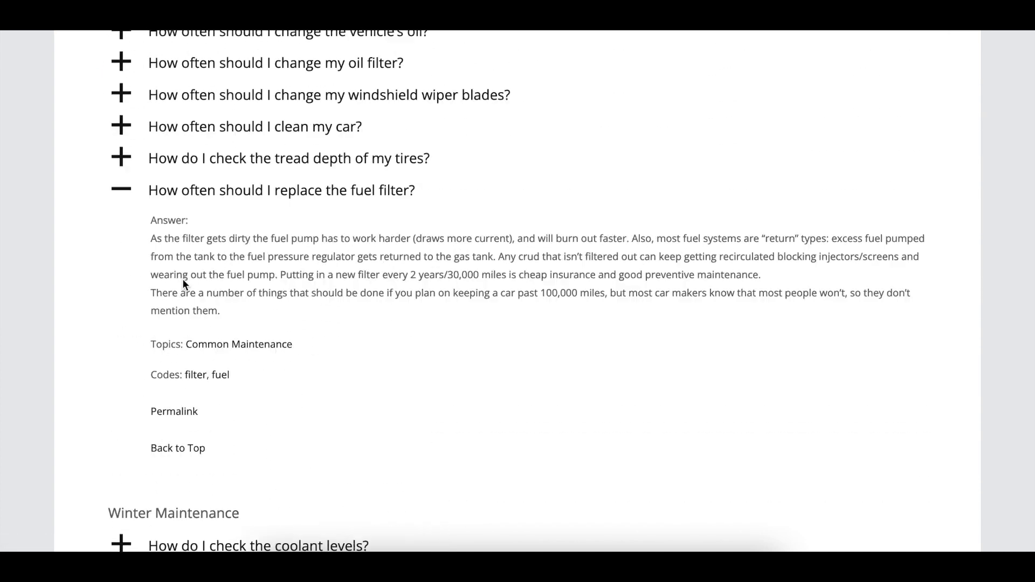
scroll(182, 279, "up", 2)
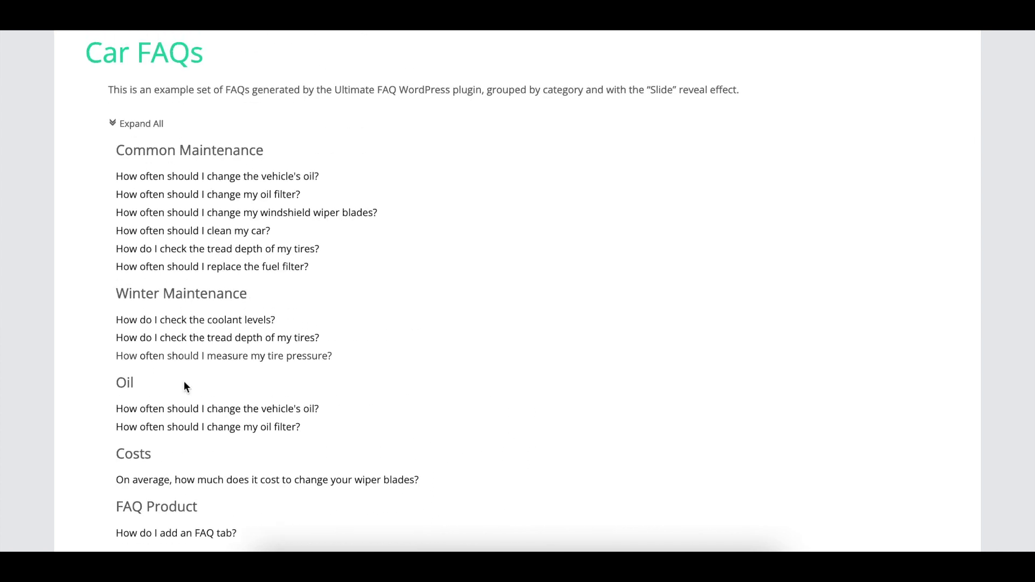
scroll(184, 388, "down", 1)
left_click(190, 436)
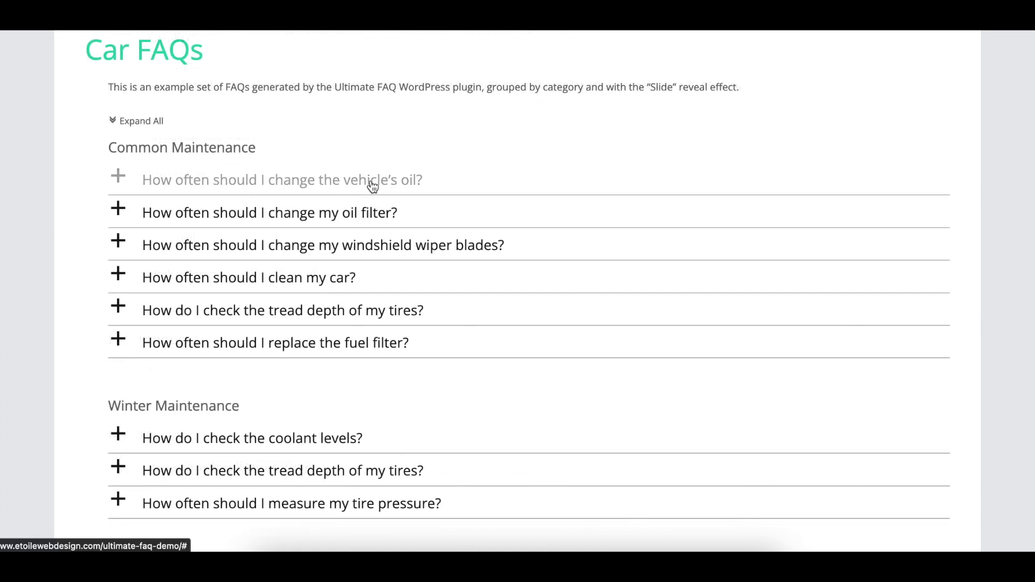
left_click(372, 185)
left_click(372, 185)
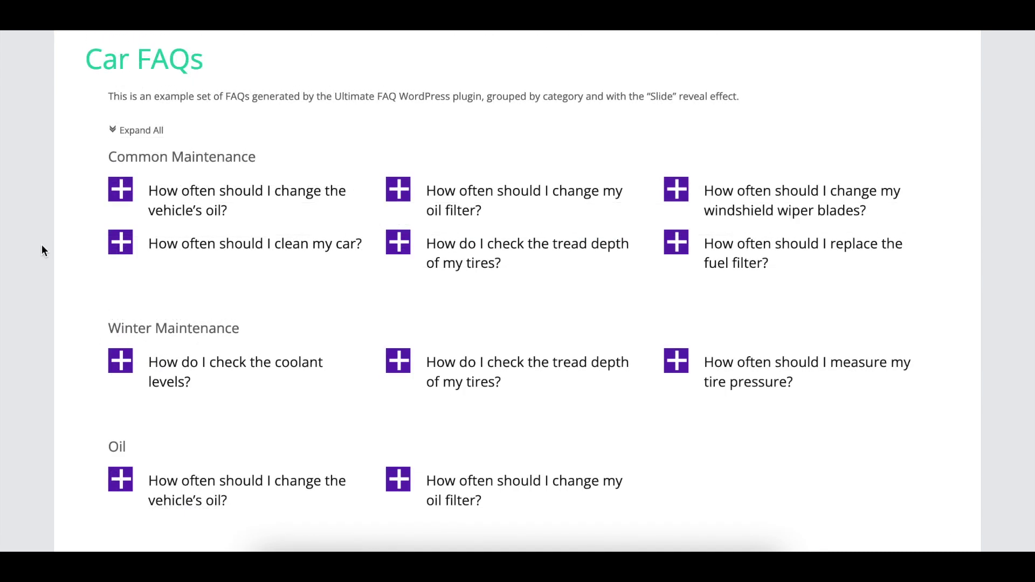
Expand the tire tread depth, clean my car and fuel filter questions in the grid layout
left_click(477, 254)
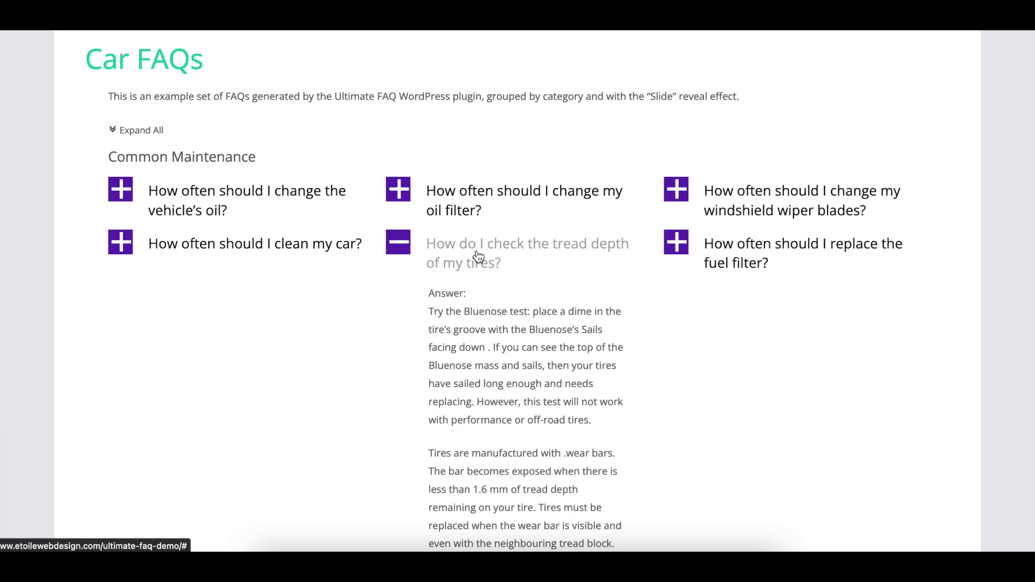
left_click(364, 250)
scroll(342, 247, "down", 3)
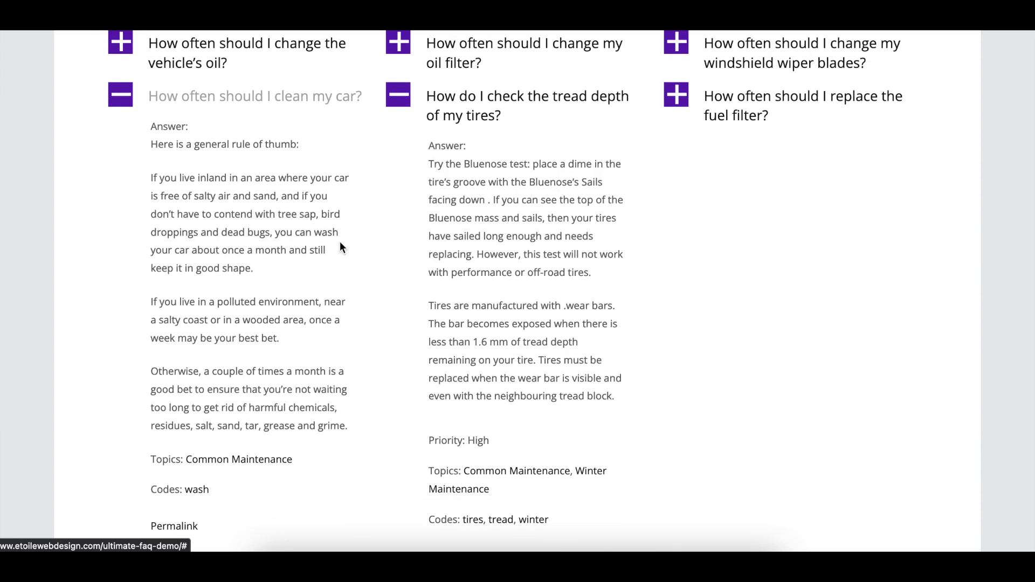
left_click(765, 128)
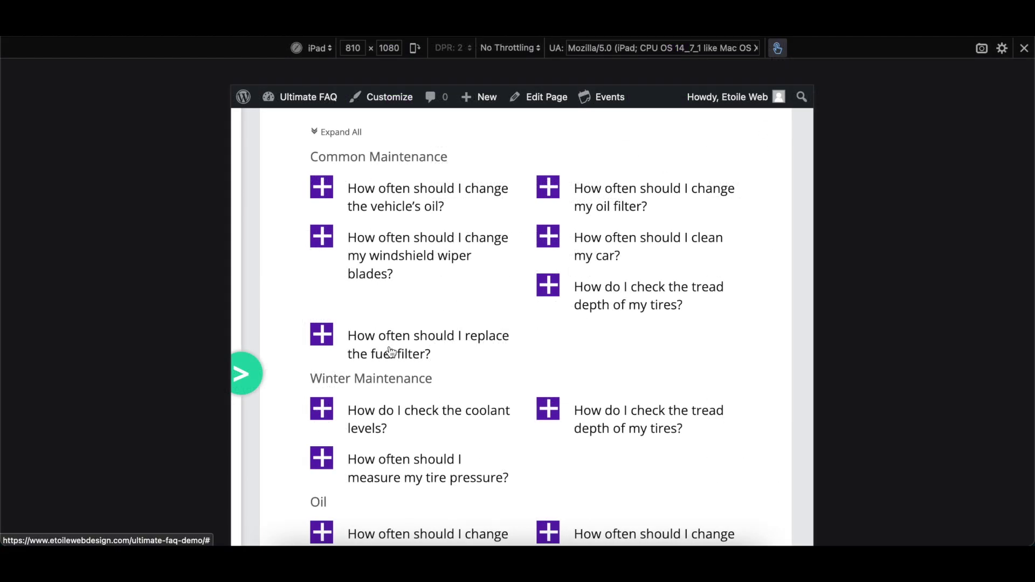
Expand the fuel filter question on tablet view and toggle the vehicle's oil question on phone view
left_click(392, 353)
scroll(390, 349, "down", 5)
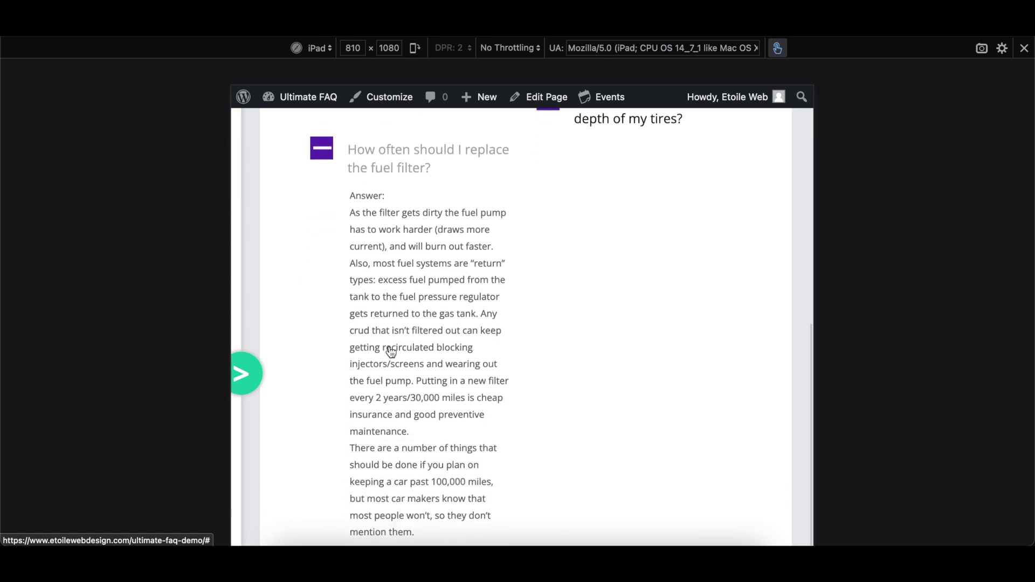
scroll(389, 346, "up", 1)
scroll(385, 313, "up", 5)
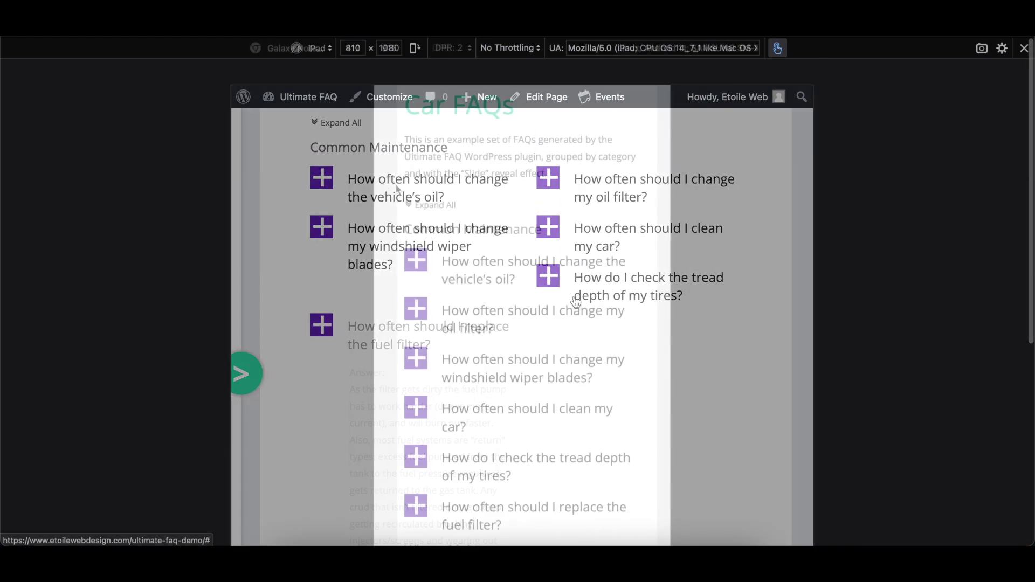
scroll(539, 269, "down", 2)
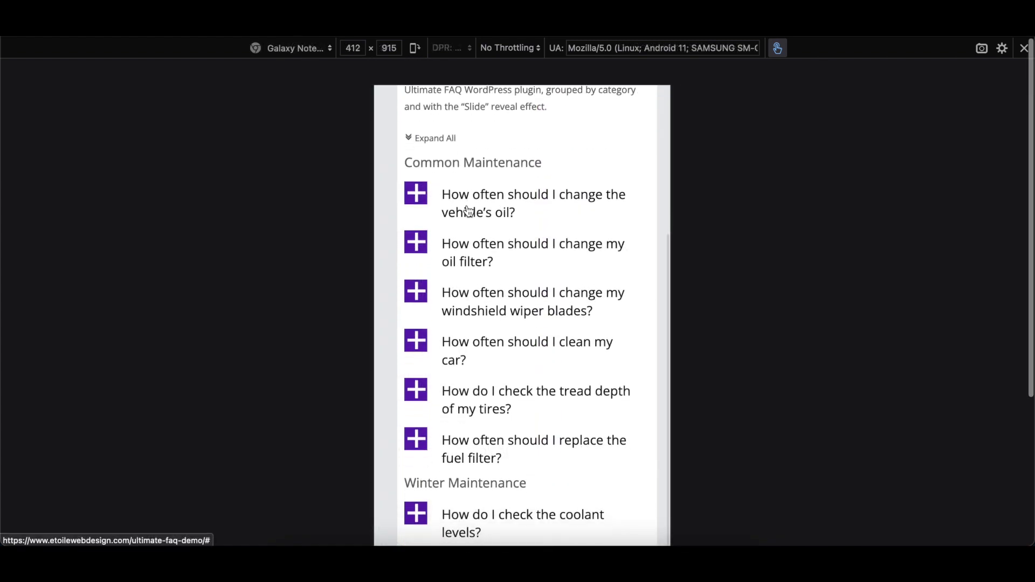
left_click(468, 210)
left_click(468, 210)
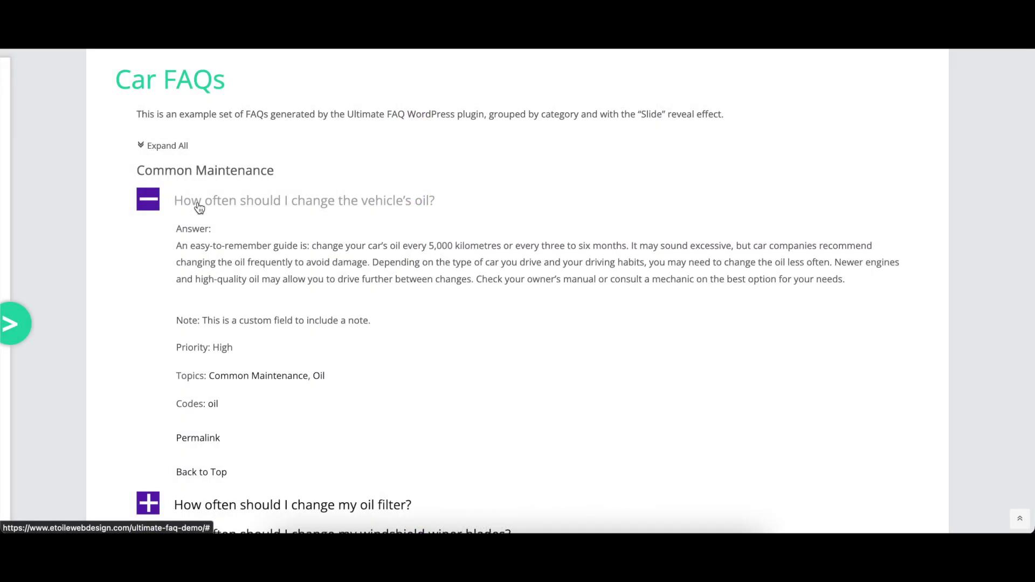
Toggle the 'How often should I change the vehicle's oil?' answer open and closed several times
left_click(198, 208)
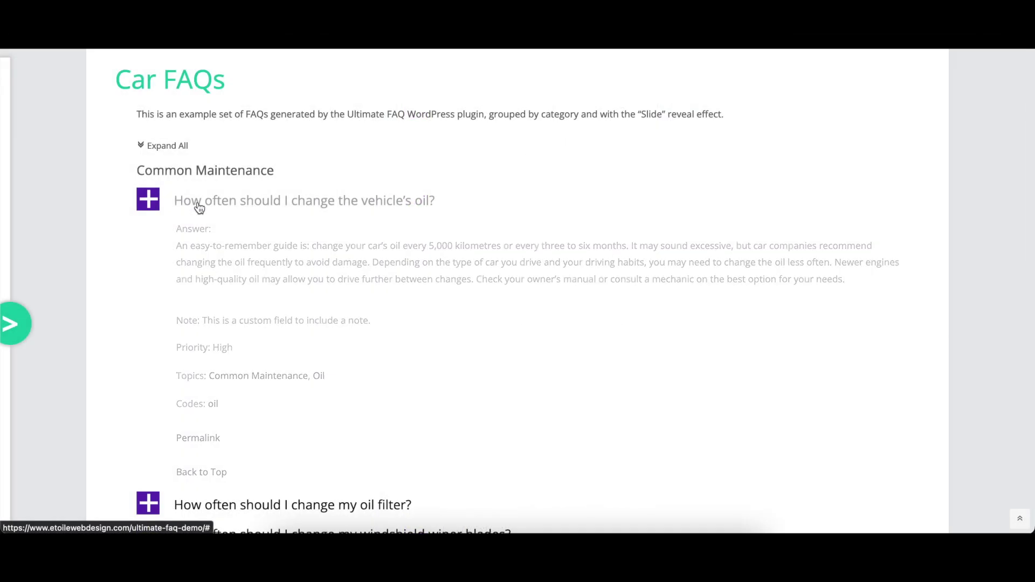
left_click(229, 205)
left_click(229, 205)
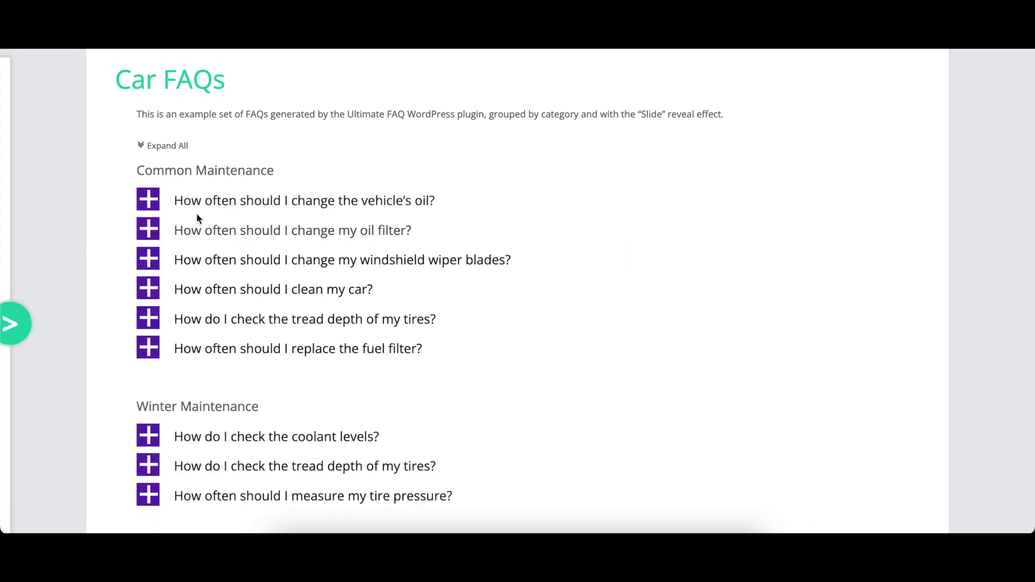
left_click(227, 209)
left_click(227, 210)
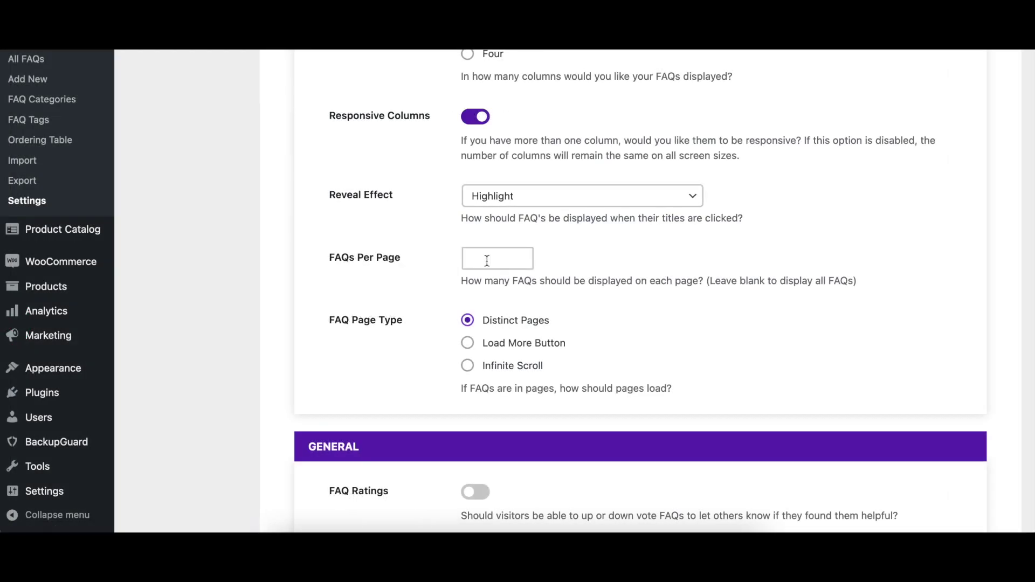
Set FAQs Per Page to 5 in the FAQ settings
left_click(487, 261)
type("5")
left_click(489, 277)
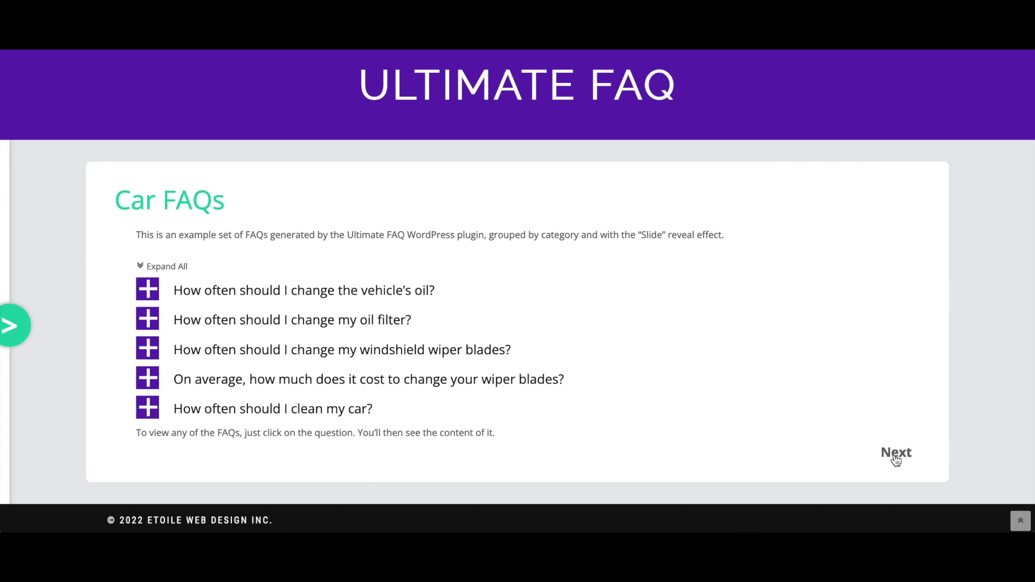
Page forward through the paginated Car FAQs to the last page with the fuel filter question
left_click(896, 458)
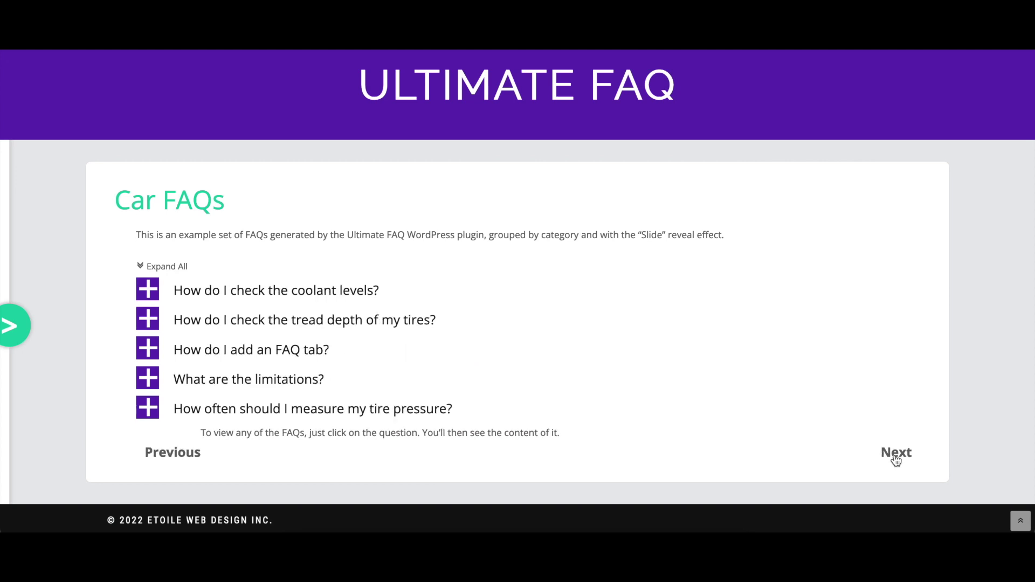
left_click(895, 456)
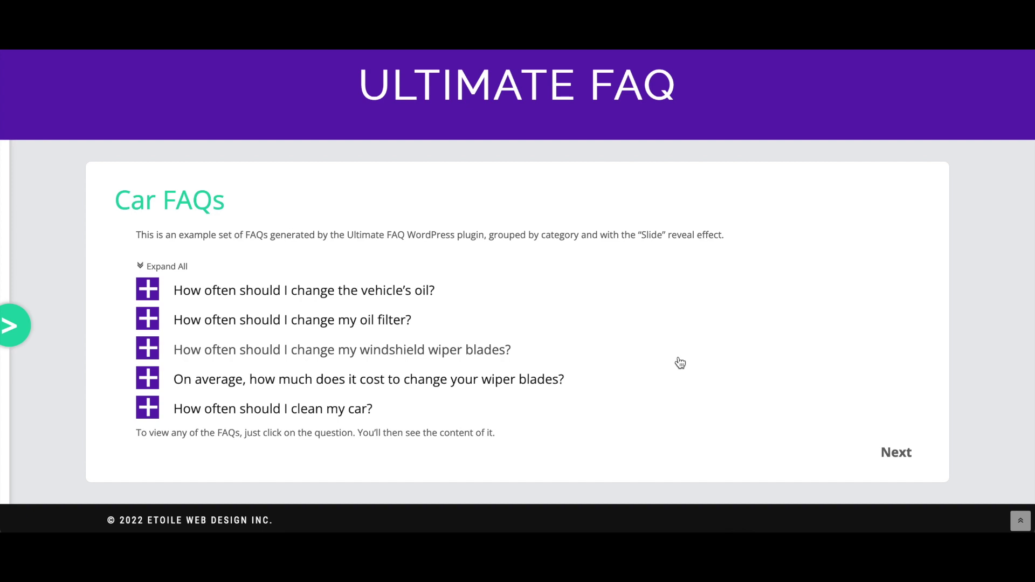
left_click(896, 458)
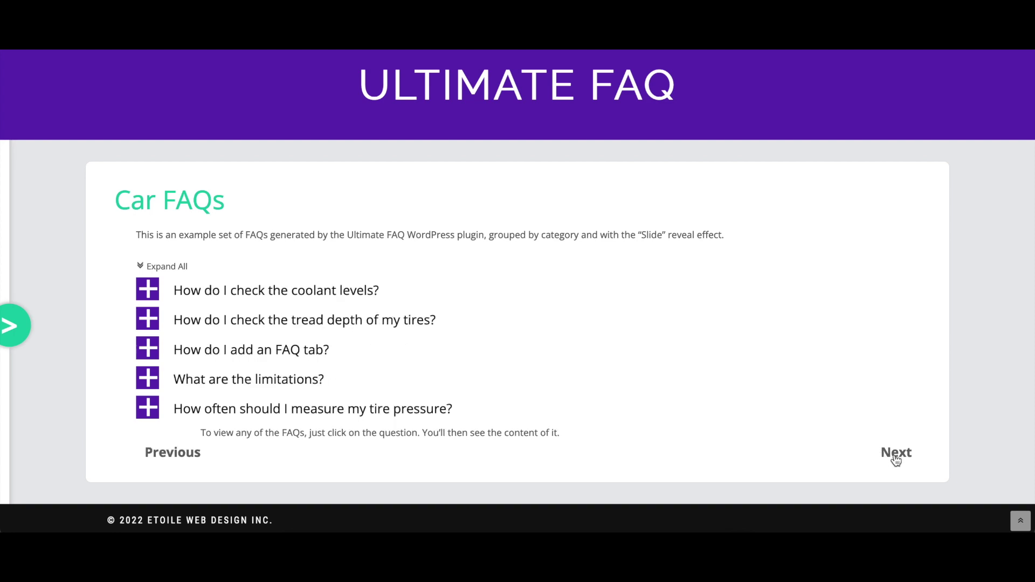
left_click(896, 458)
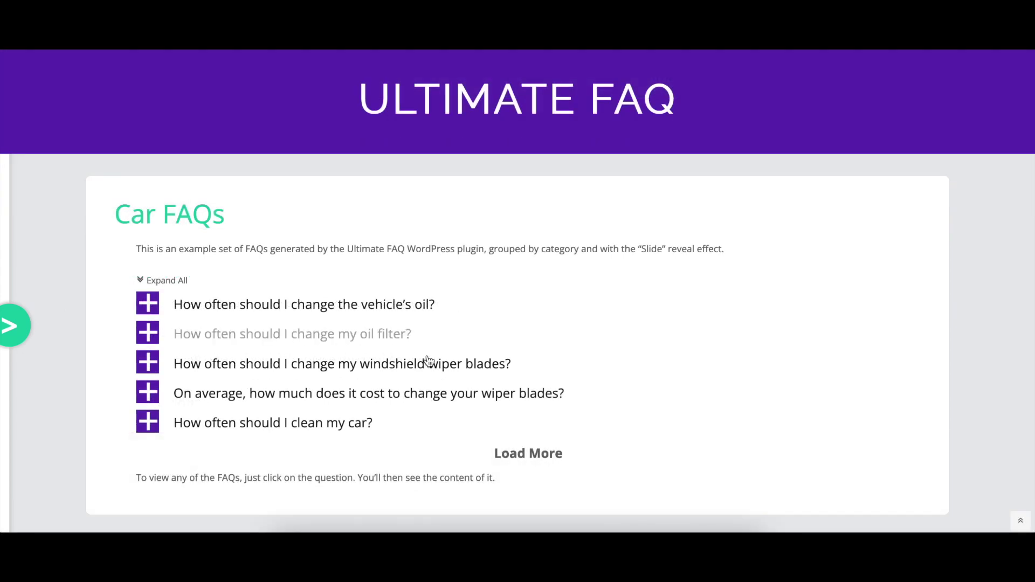
Load five more questions, then the final fuel filter question, into the Car FAQs list
left_click(532, 458)
scroll(531, 462, "down", 3)
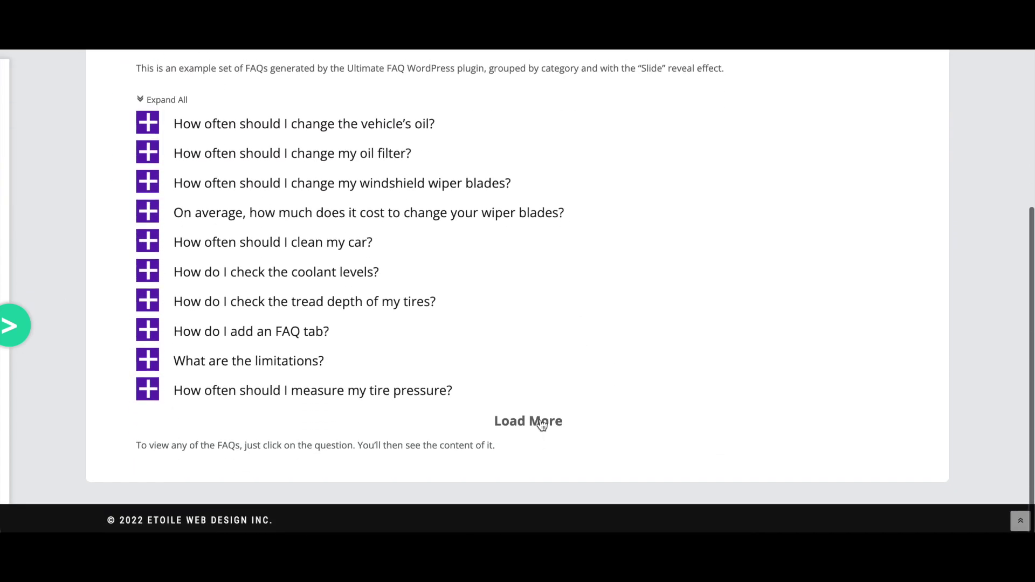
left_click(542, 423)
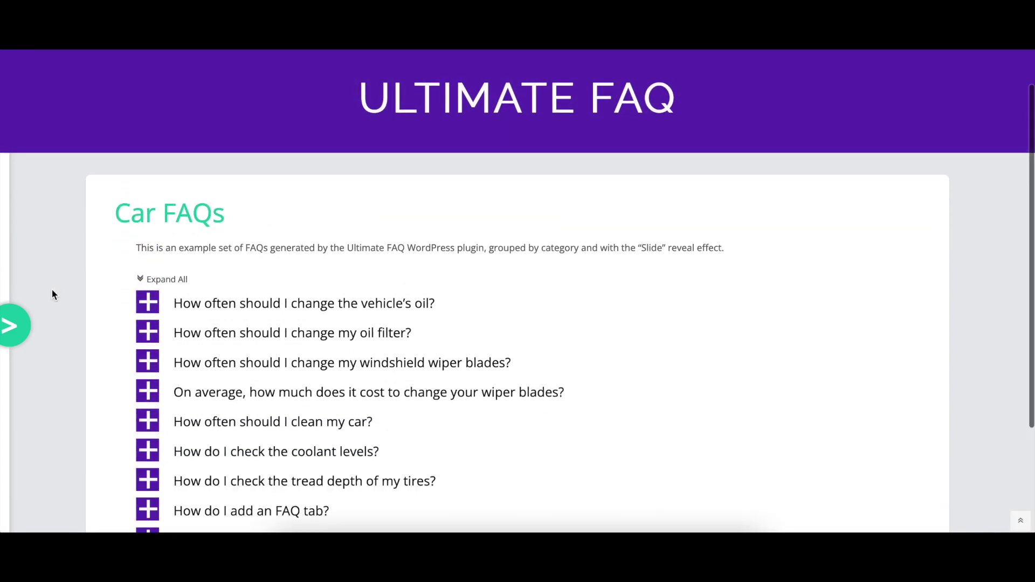
scroll(52, 294, "down", 3)
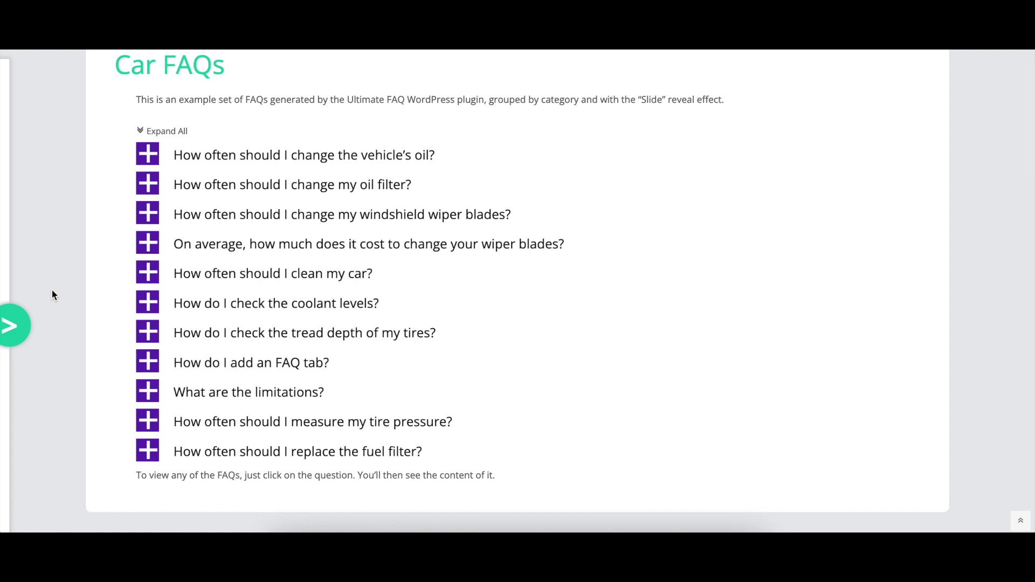
Open the oil and oil filter answers and rate the oil filter answer unhelpful
left_click(225, 185)
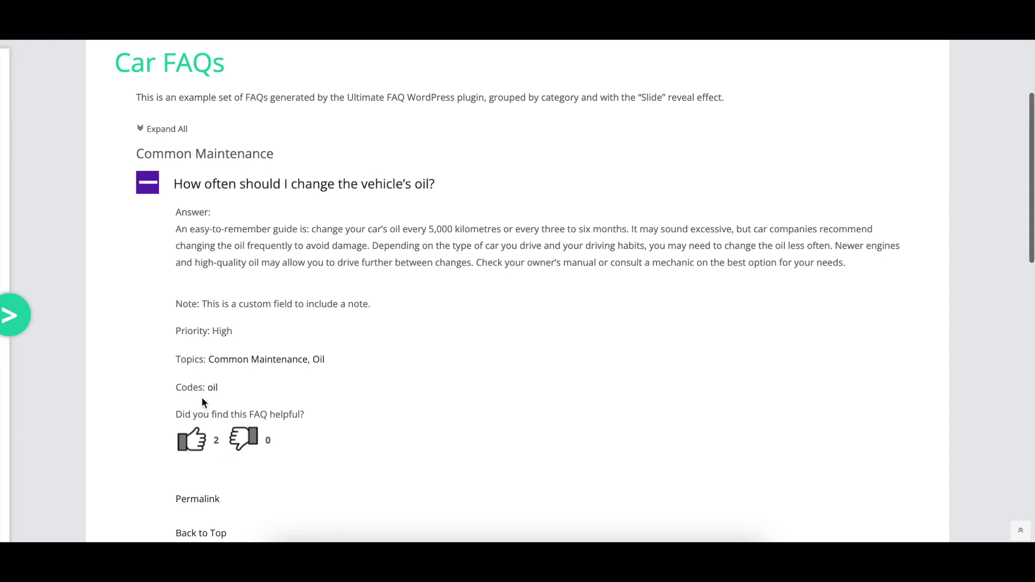
left_click(221, 189)
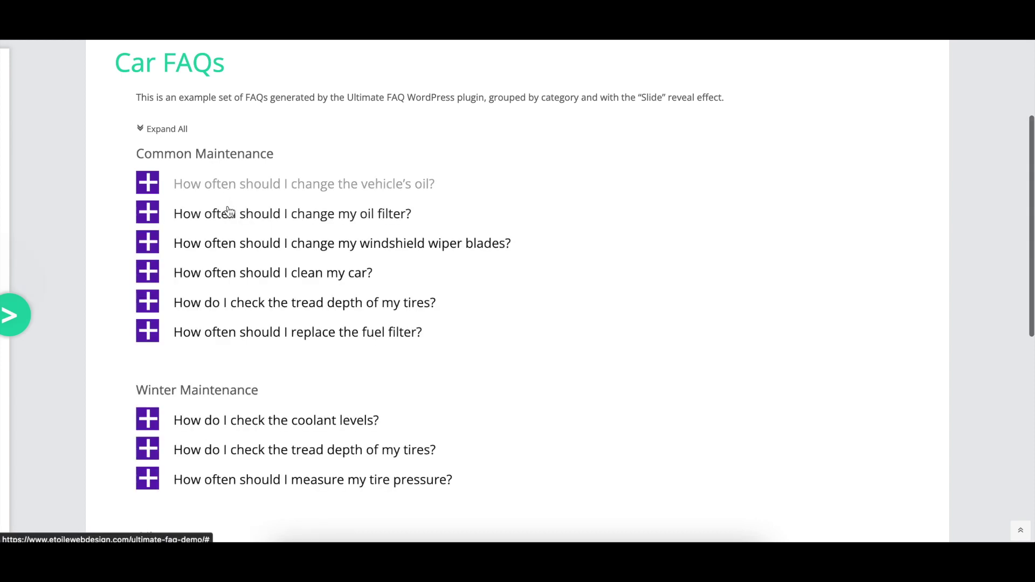
left_click(229, 212)
scroll(237, 215, "down", 1)
left_click(248, 400)
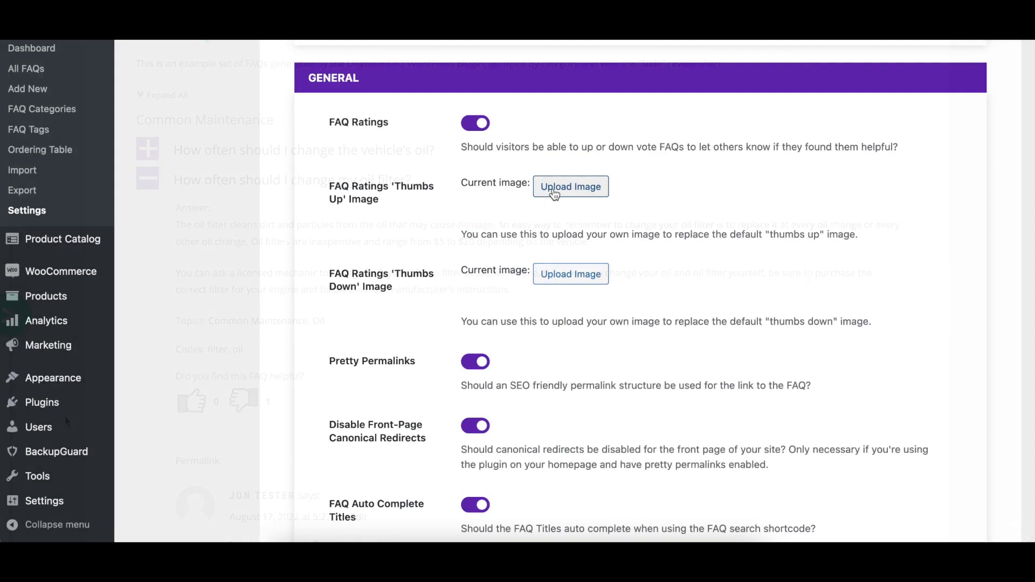
Set thumbsup.png as the thumbs-up rating image and view it on the oil answer
left_click(561, 186)
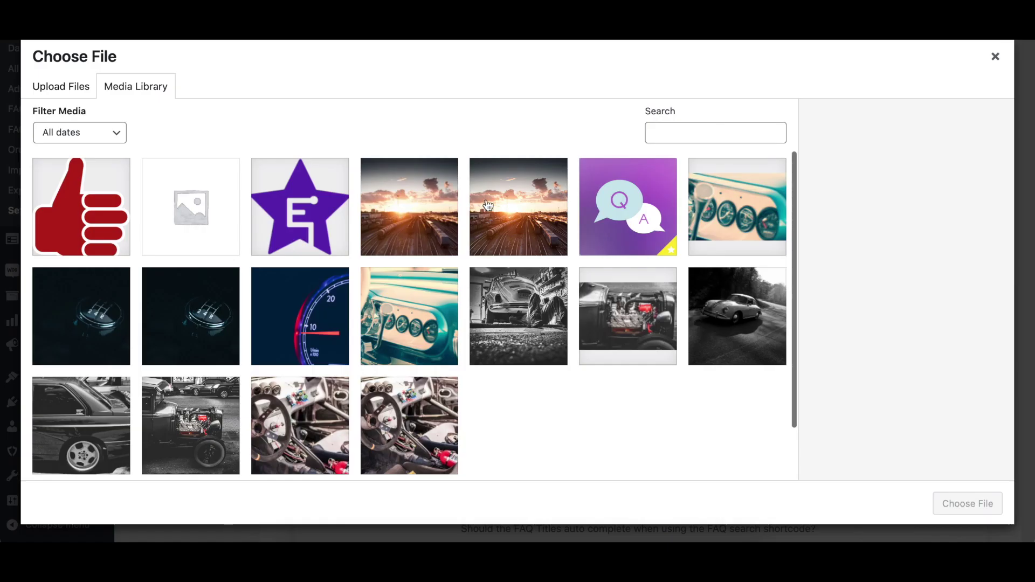
left_click(112, 207)
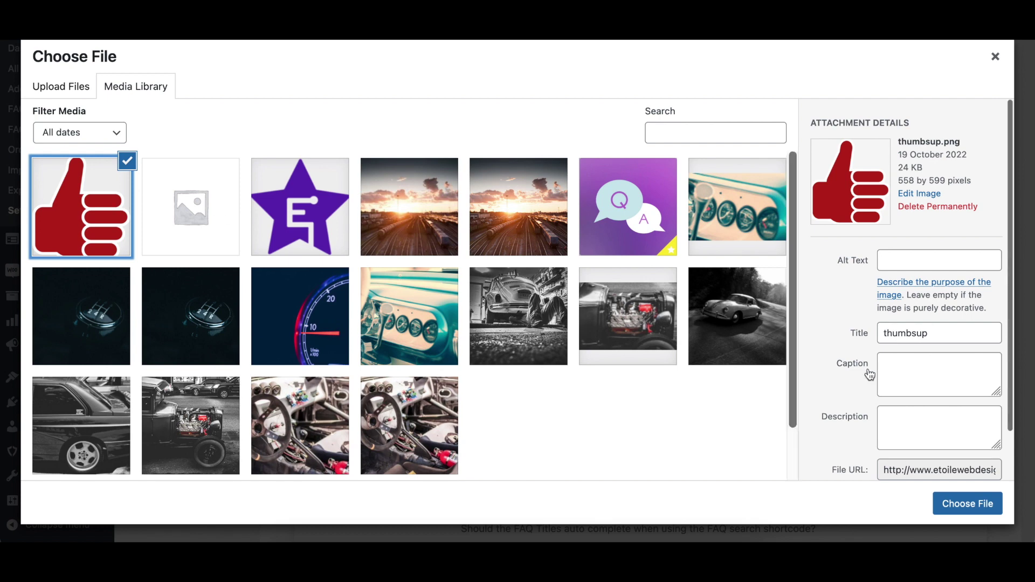
left_click(959, 510)
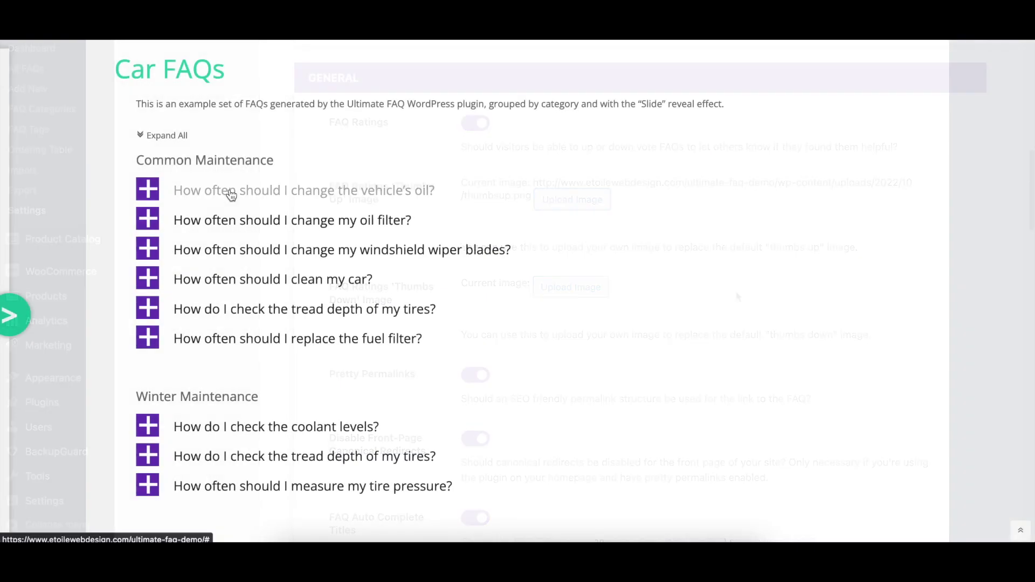
left_click(231, 193)
scroll(252, 377, "down", 2)
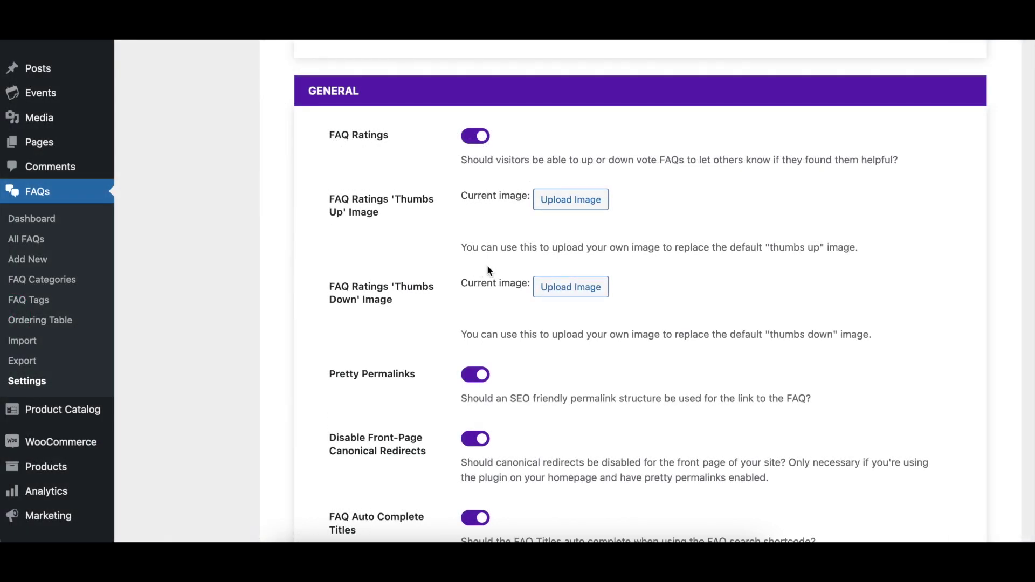
Set thumbsdown.png as the thumbs-down rating image
left_click(561, 287)
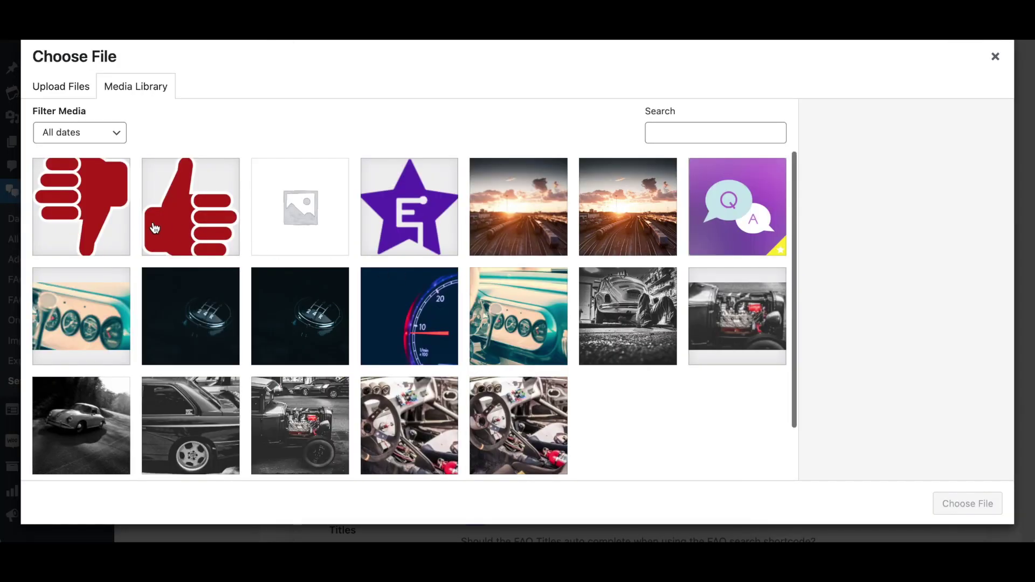
left_click(101, 216)
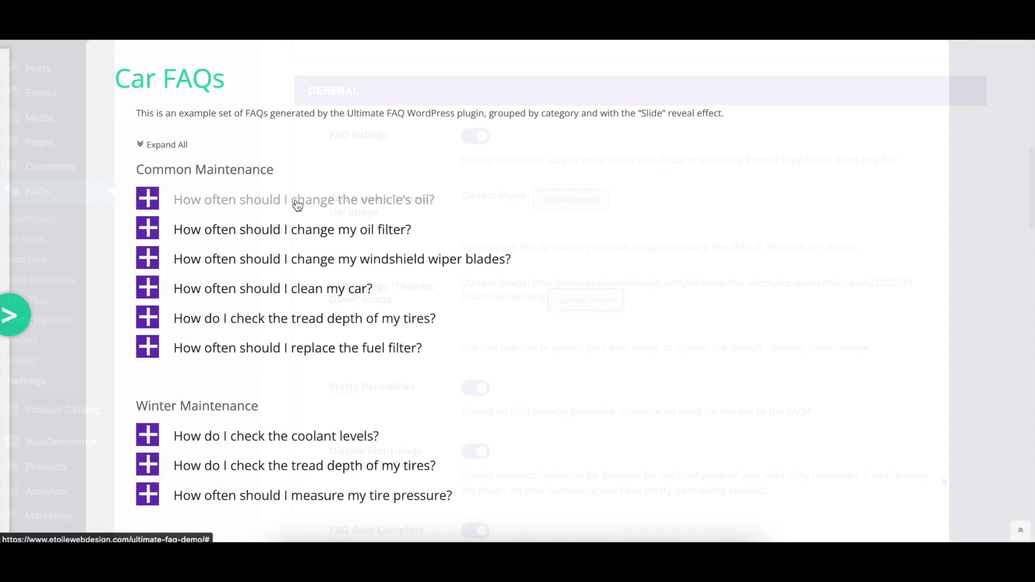
left_click(297, 203)
scroll(362, 342, "down", 2)
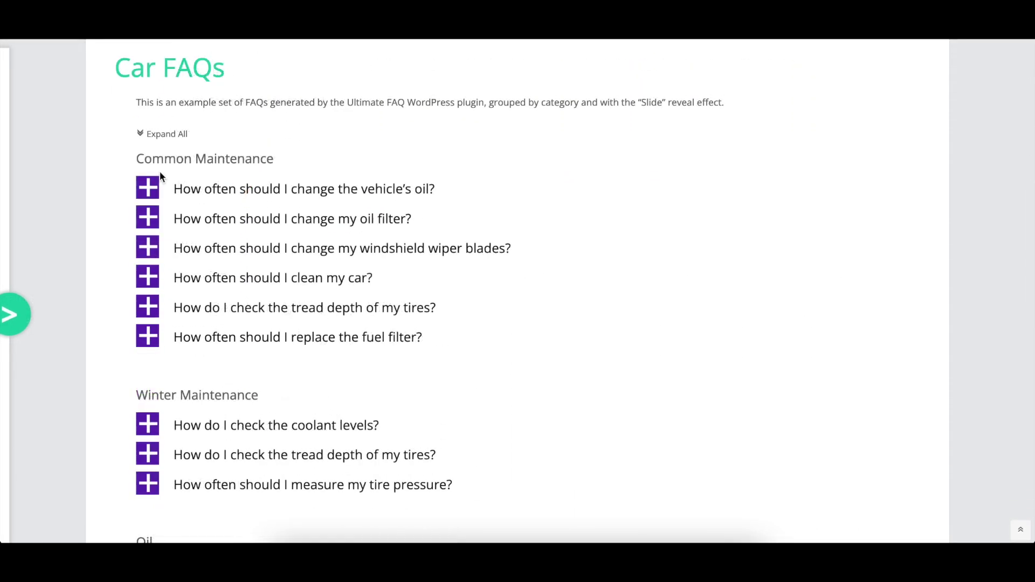
Expand the vehicle's oil answer, then search the FAQ Search Page for 'how do i che'
left_click(239, 191)
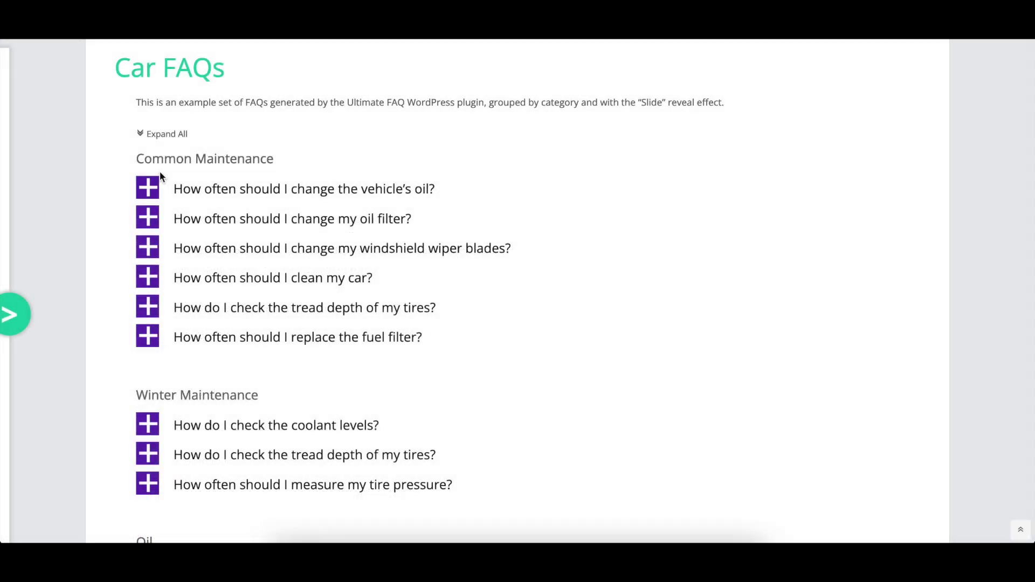
left_click(241, 191)
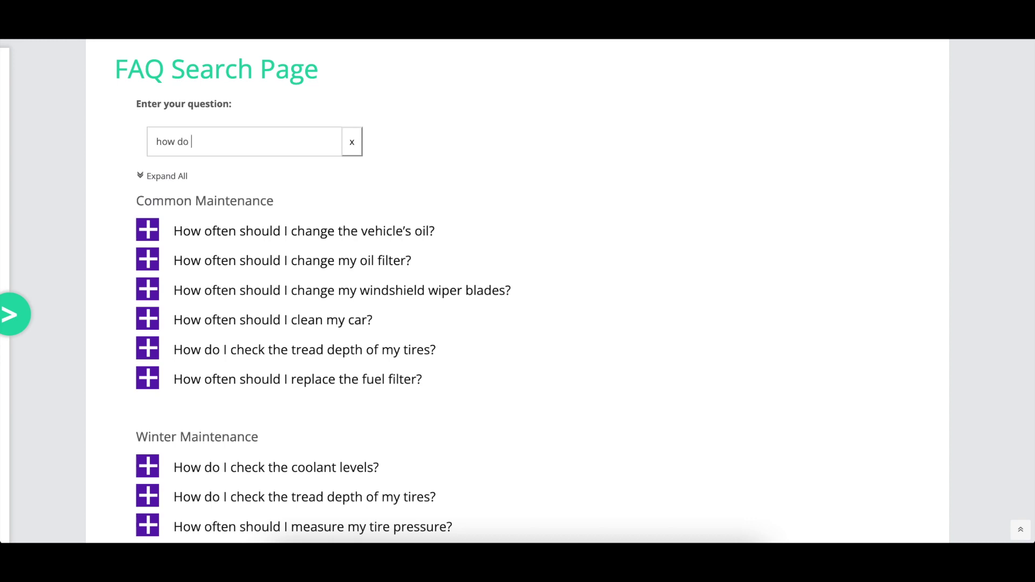
type("i che")
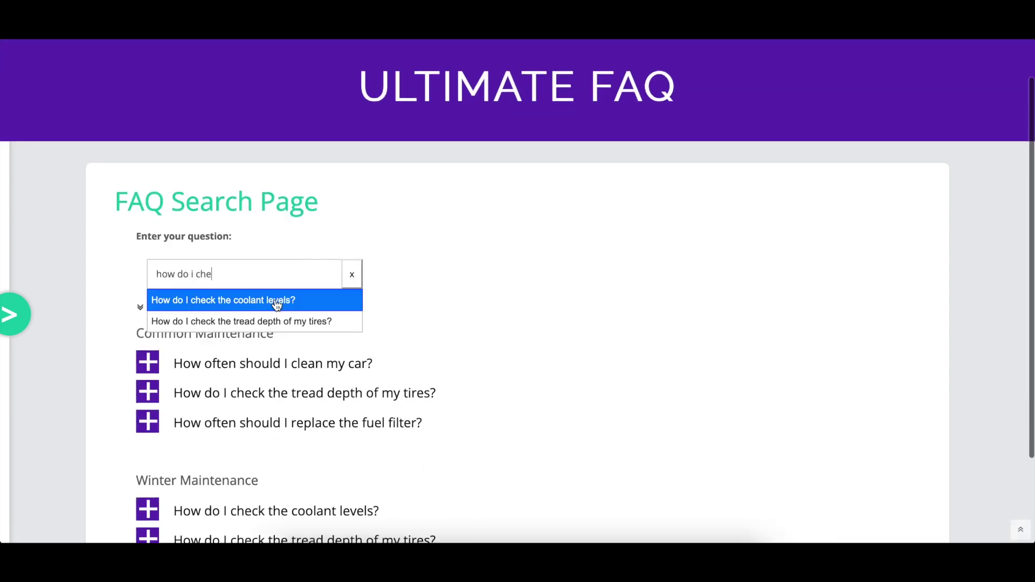
Open the coolant levels question from the search suggestions
left_click(275, 300)
scroll(334, 297, "down", 3)
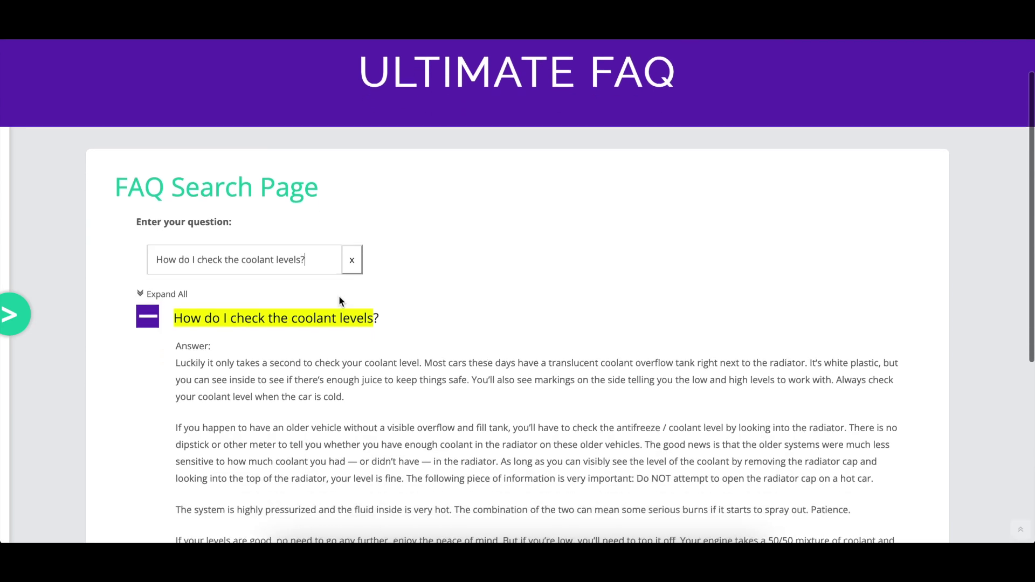
scroll(340, 296, "down", 1)
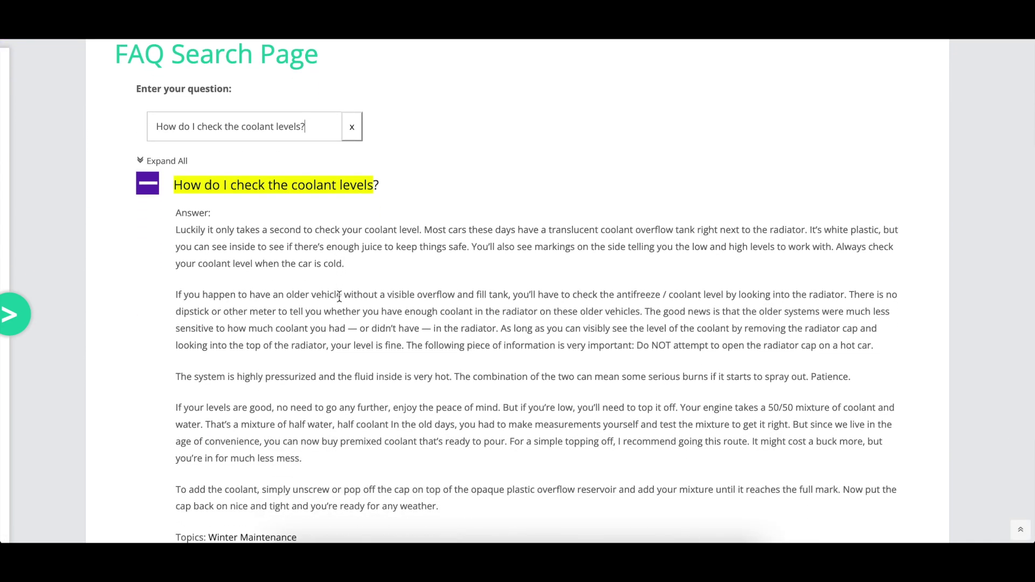
Search 'oil', expand the vehicle oil result, then set the FAQ slug to customer-questions
left_click(352, 127)
type("oil")
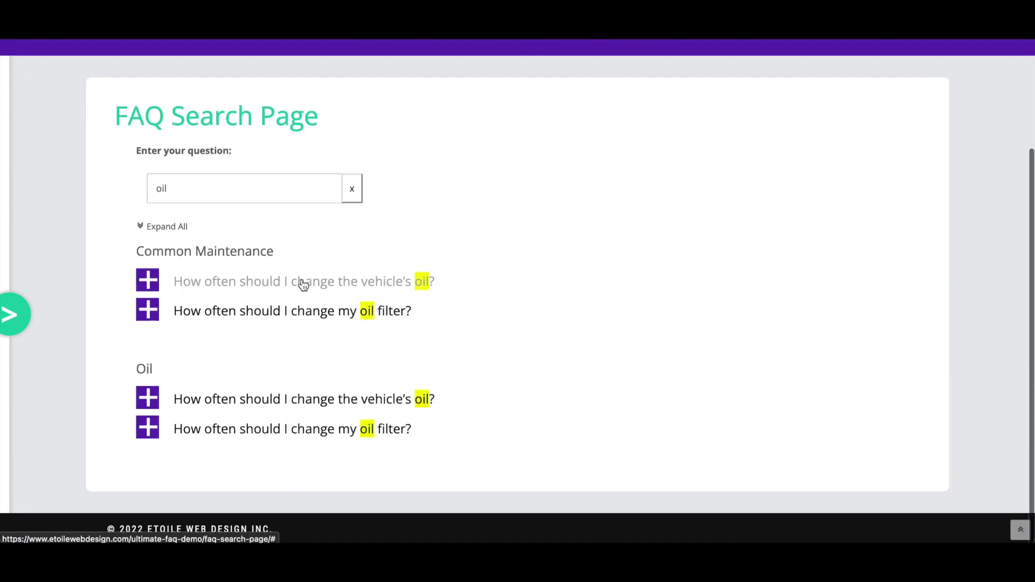
left_click(303, 279)
scroll(393, 269, "down", 1)
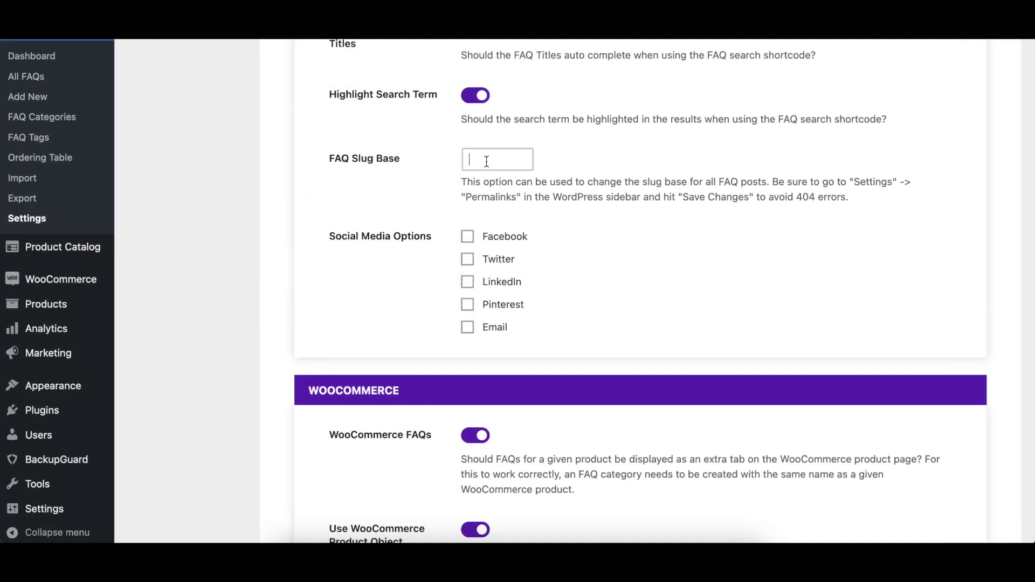
type("cust")
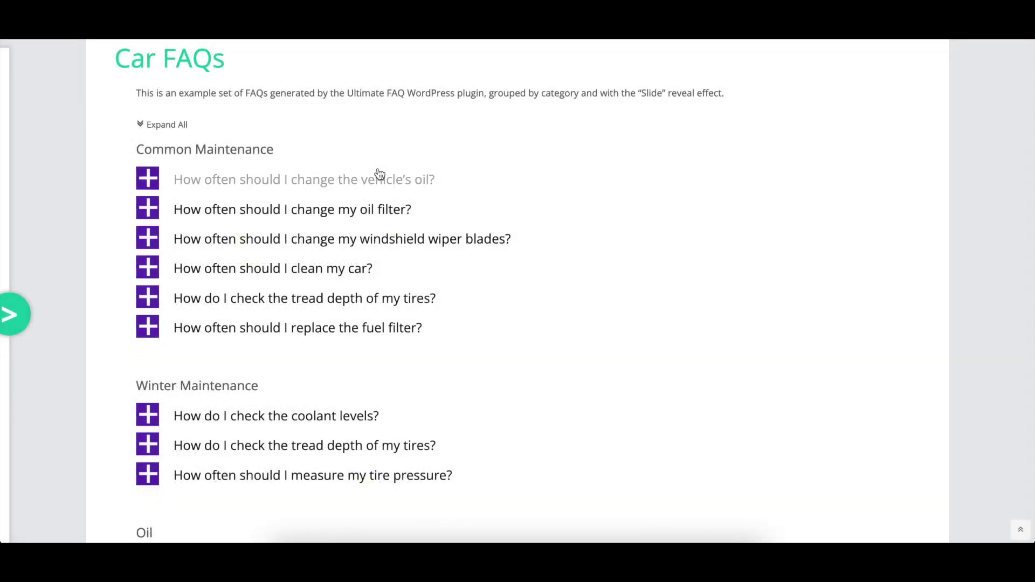
Expand the vehicle oil and oil filter questions to reveal their answers and share options
left_click(403, 181)
scroll(428, 201, "down", 1)
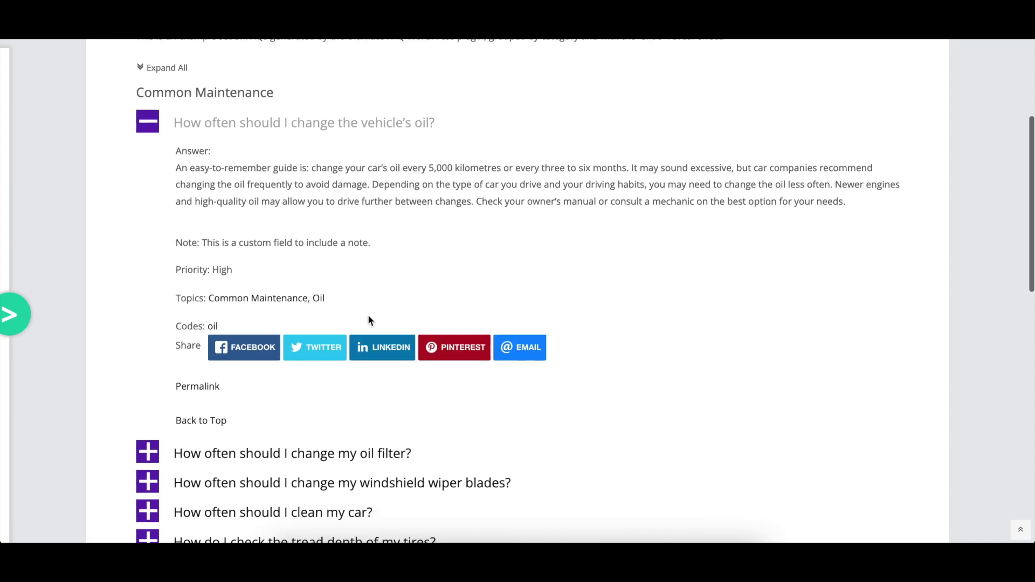
scroll(363, 322, "down", 3)
left_click(358, 285)
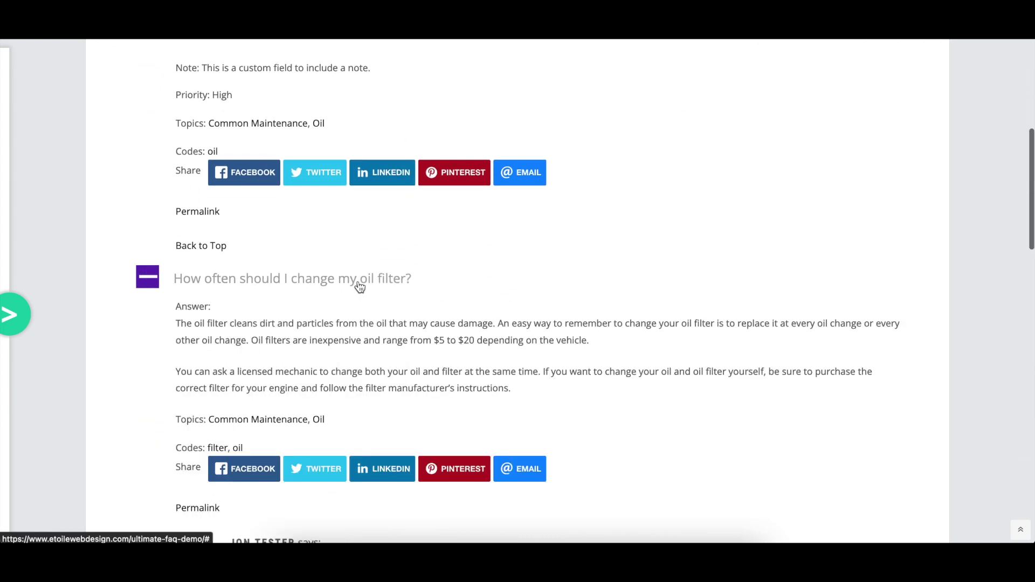
scroll(361, 285, "down", 2)
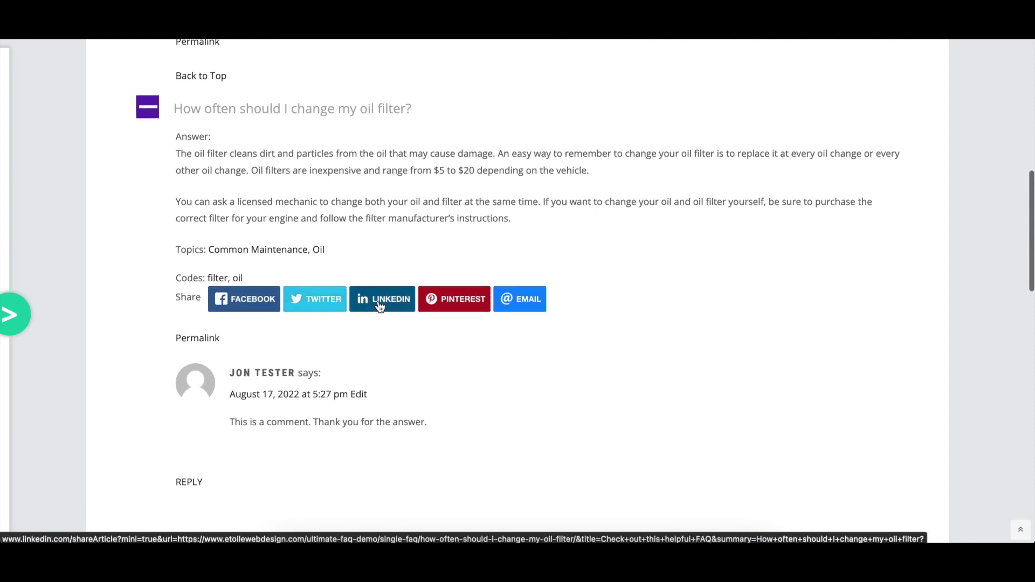
scroll(44, 245, "down", 2)
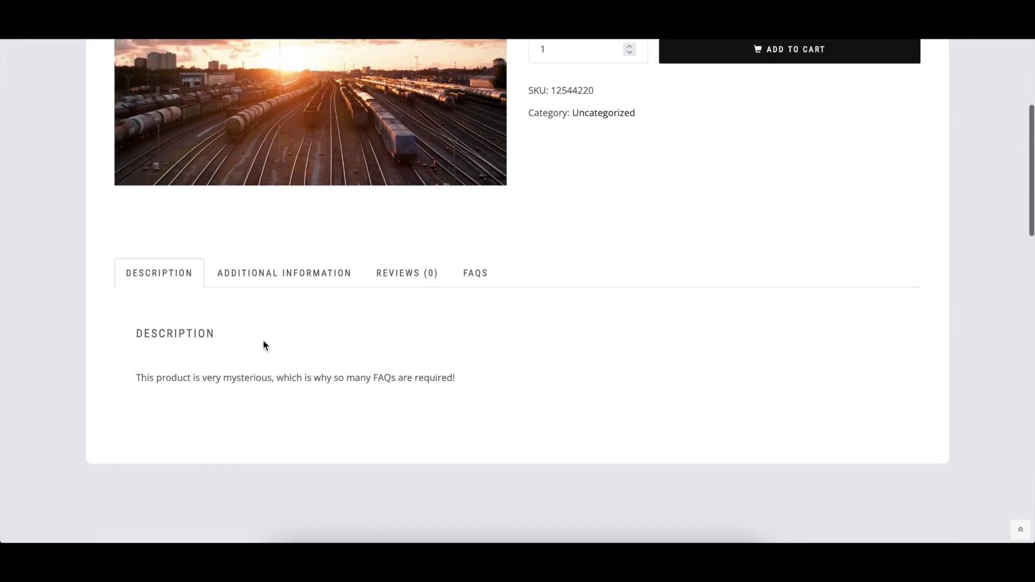
Show the product's FAQs tab and expand the oil filter question there
left_click(473, 273)
scroll(484, 286, "down", 1)
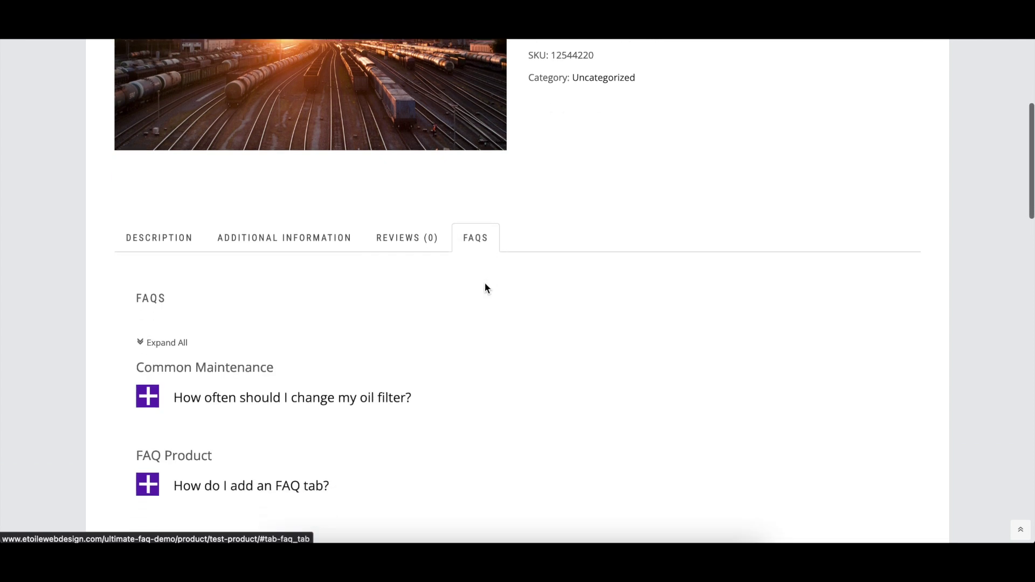
scroll(485, 284, "down", 4)
left_click(368, 215)
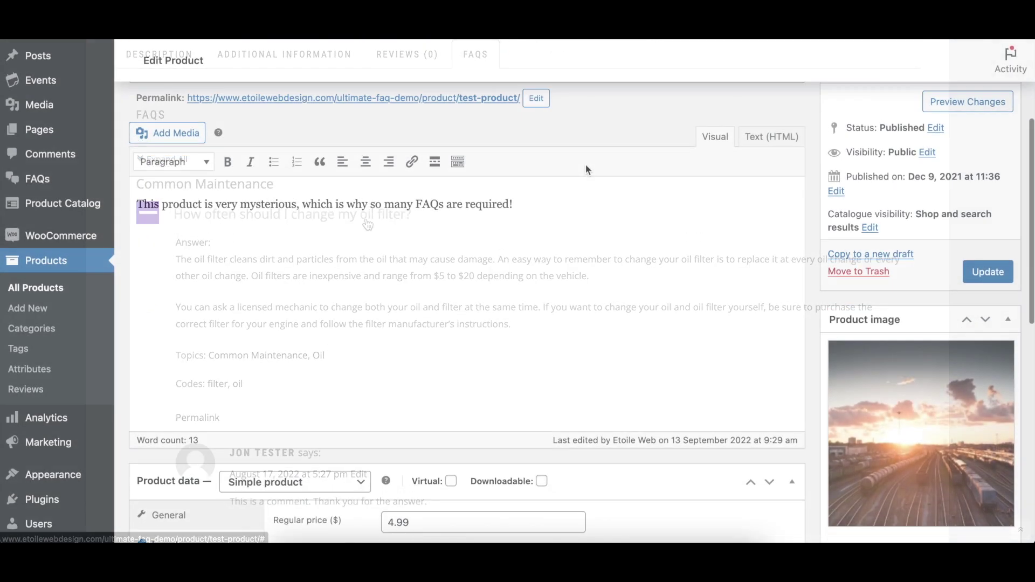
scroll(586, 170, "down", 6)
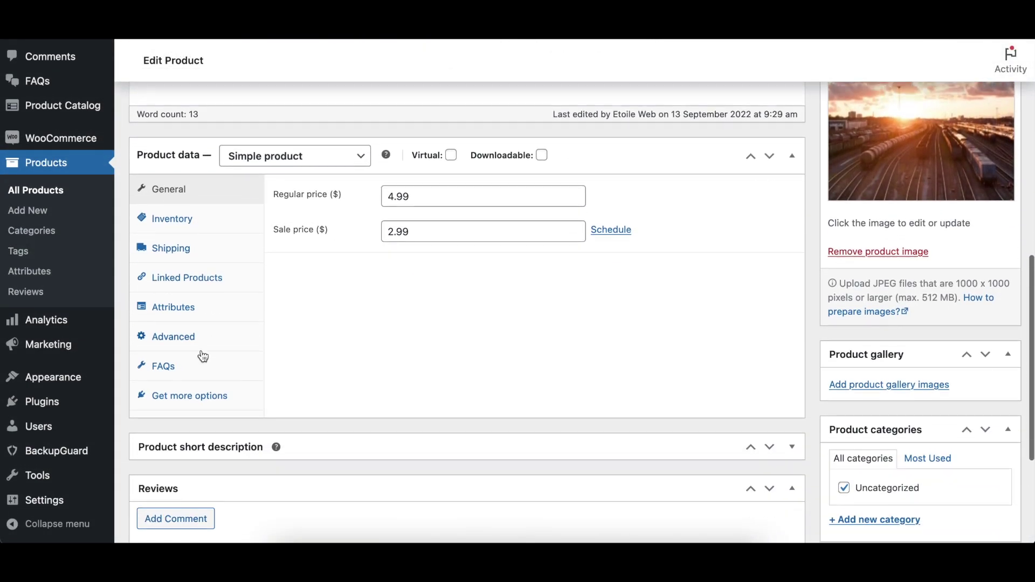
In Product data > FAQs, tick 'How often should I change my oil filter?'
left_click(194, 364)
scroll(323, 303, "down", 8)
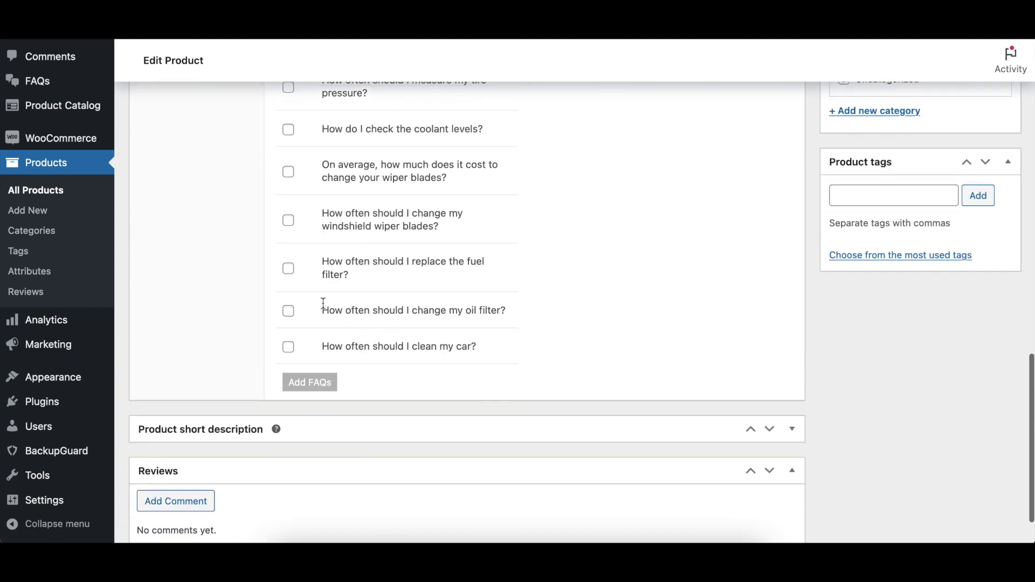
left_click(288, 311)
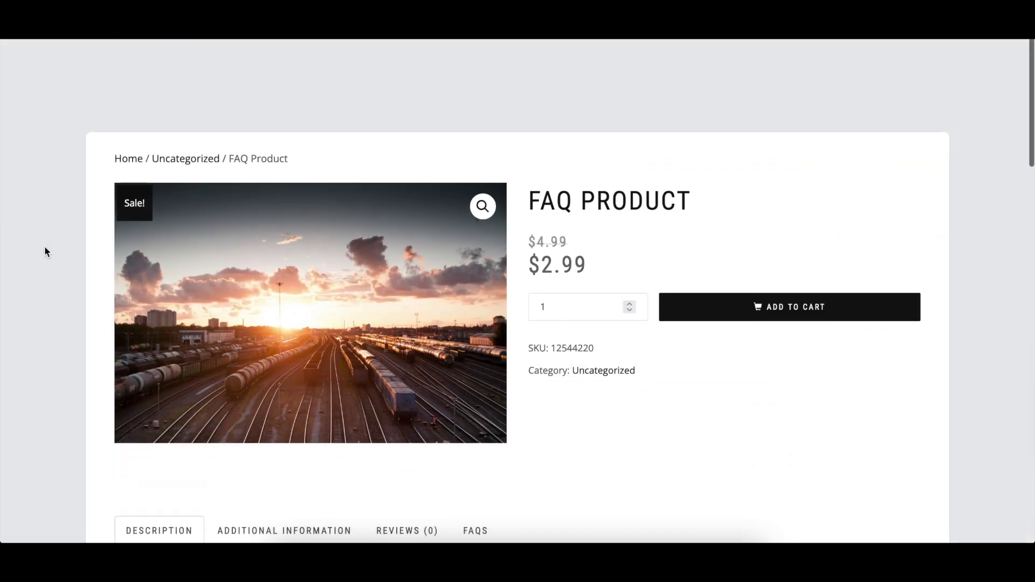
scroll(45, 252, "down", 5)
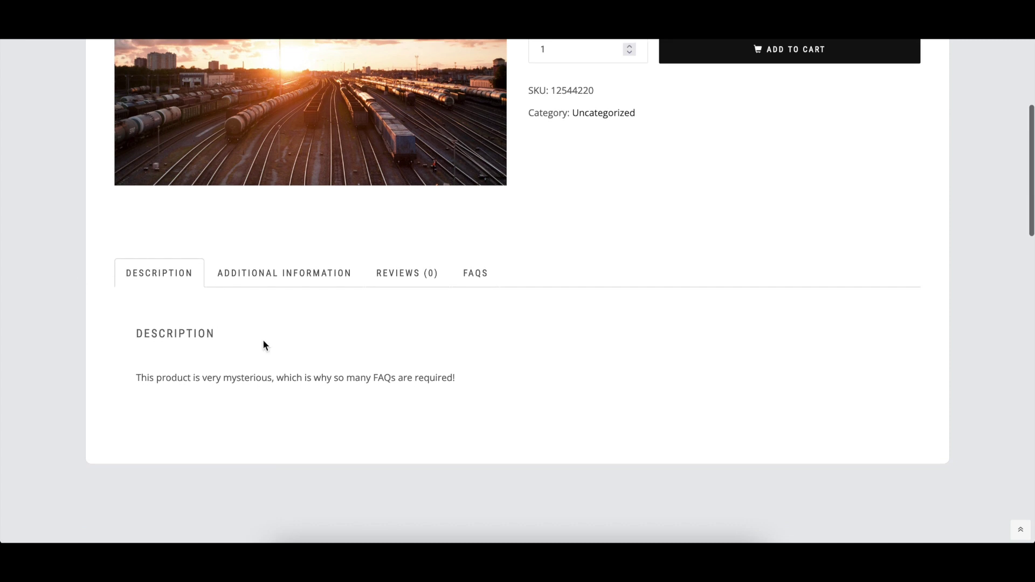
Recheck the product's FAQs tab, expanding and collapsing the oil filter answer
left_click(473, 274)
scroll(484, 288, "down", 1)
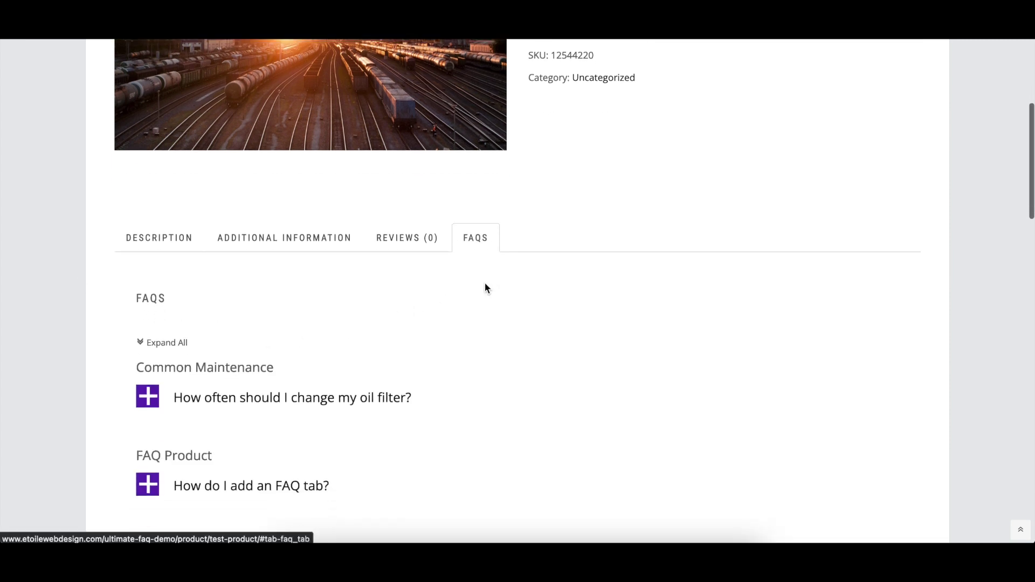
scroll(484, 288, "down", 3)
left_click(366, 218)
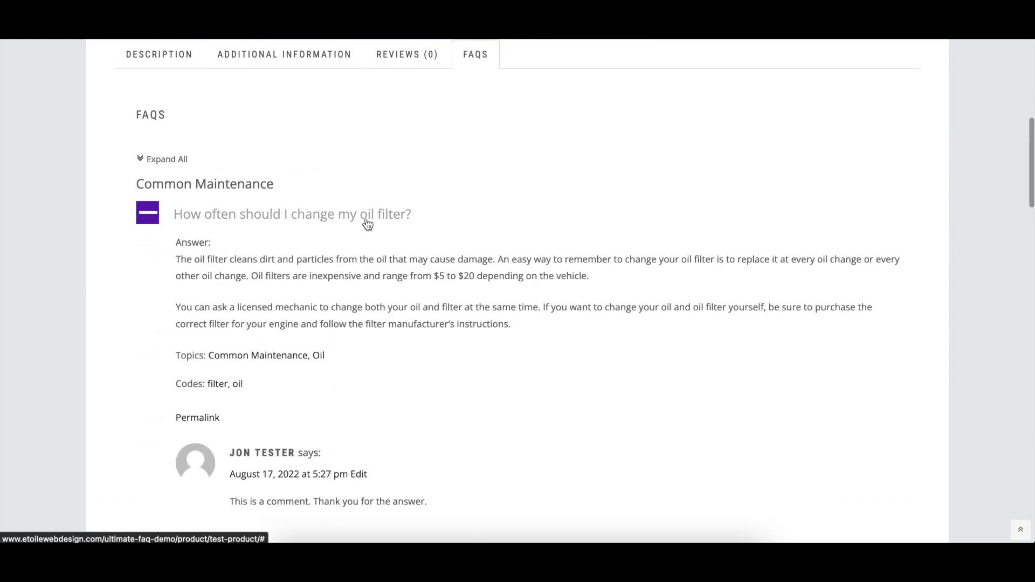
left_click(367, 224)
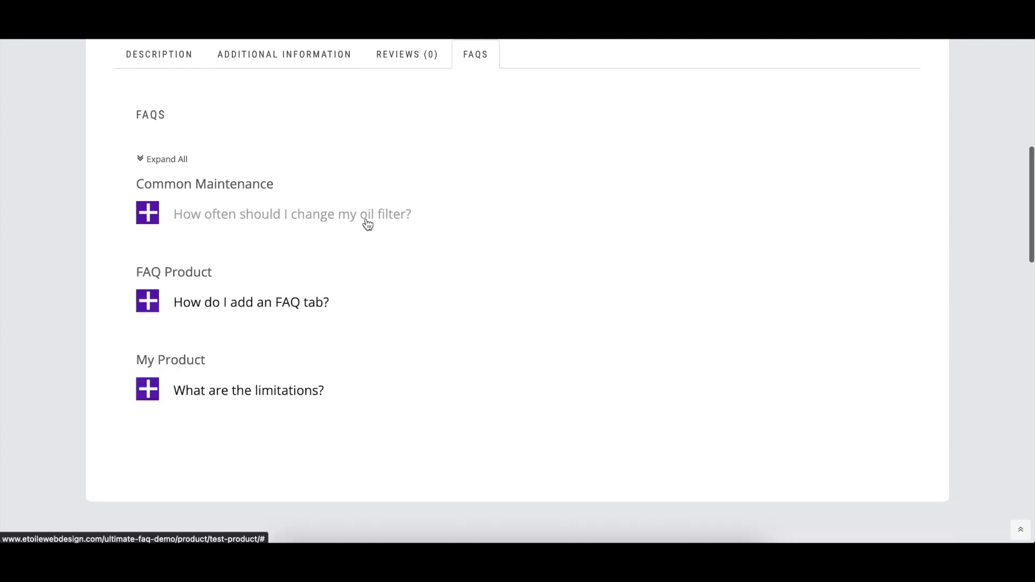
scroll(364, 223, "down", 2)
Expand the 'How do I add an FAQ tab?' answer and type 'how often should' as the message
left_click(306, 196)
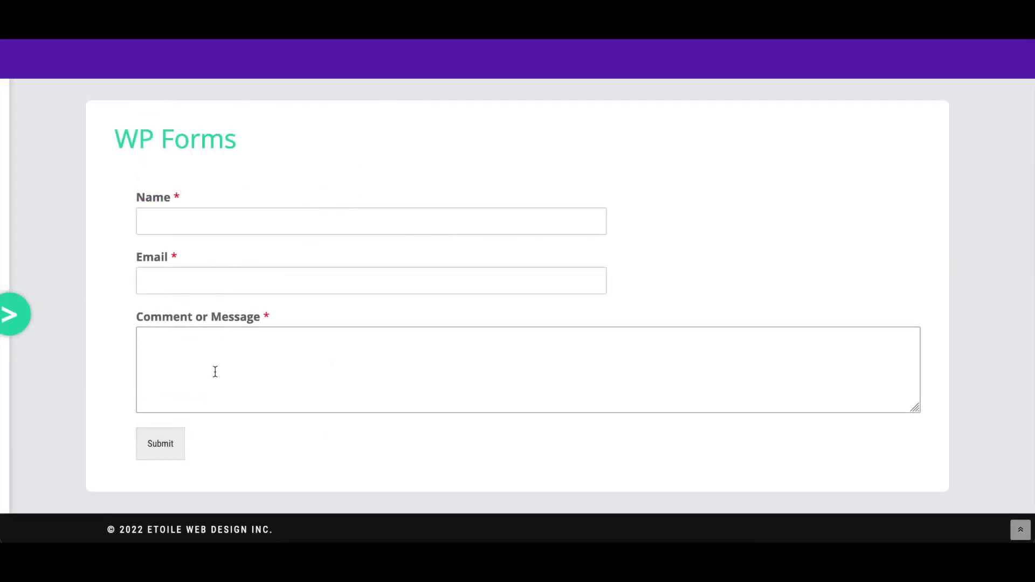
type("ho")
type("w often shou")
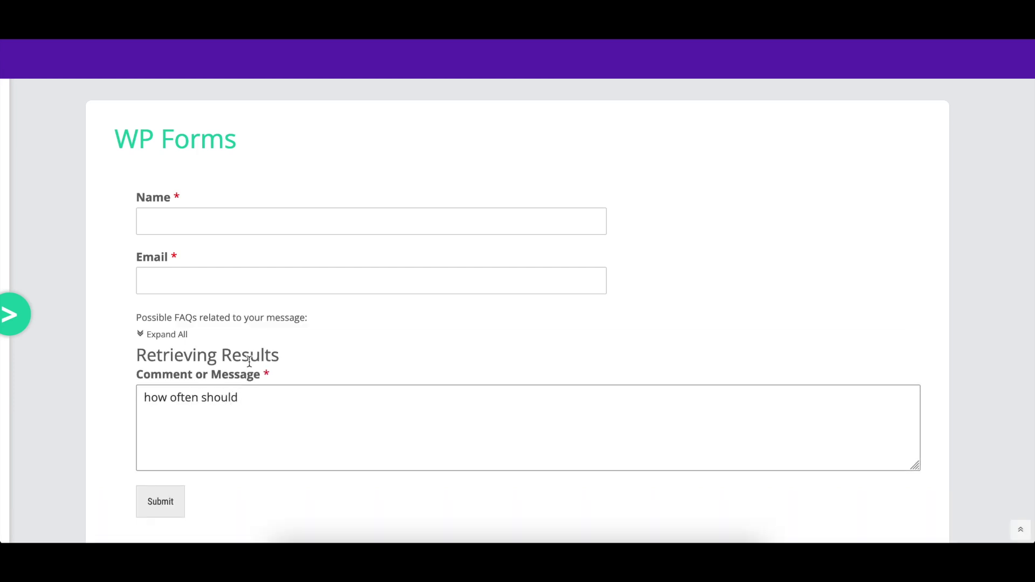
type("ld")
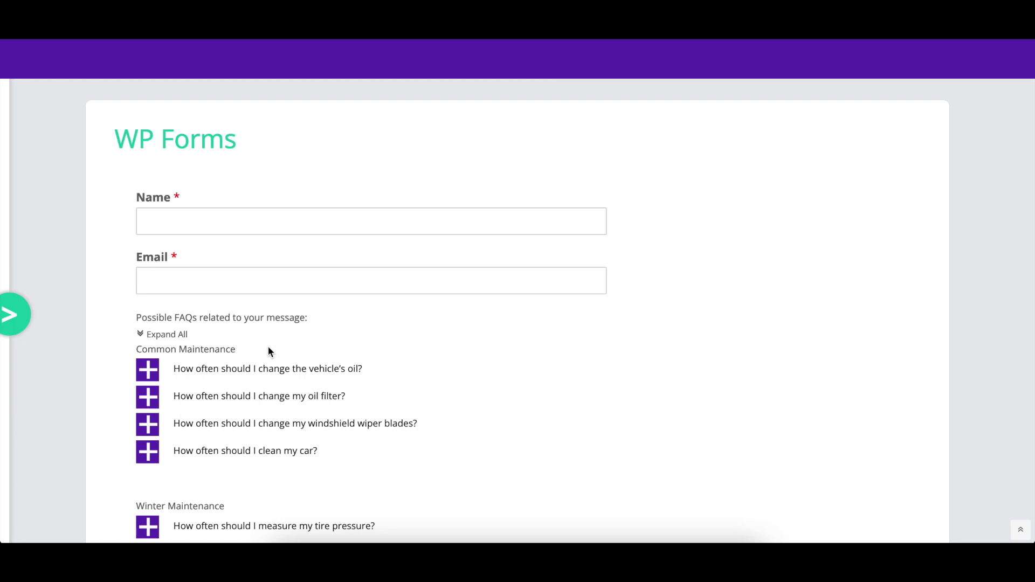
scroll(268, 346, "down", 1)
scroll(269, 351, "down", 3)
Expand the suggested vehicle oil, oil filter, tire pressure and windshield wiper blades FAQs
left_click(244, 299)
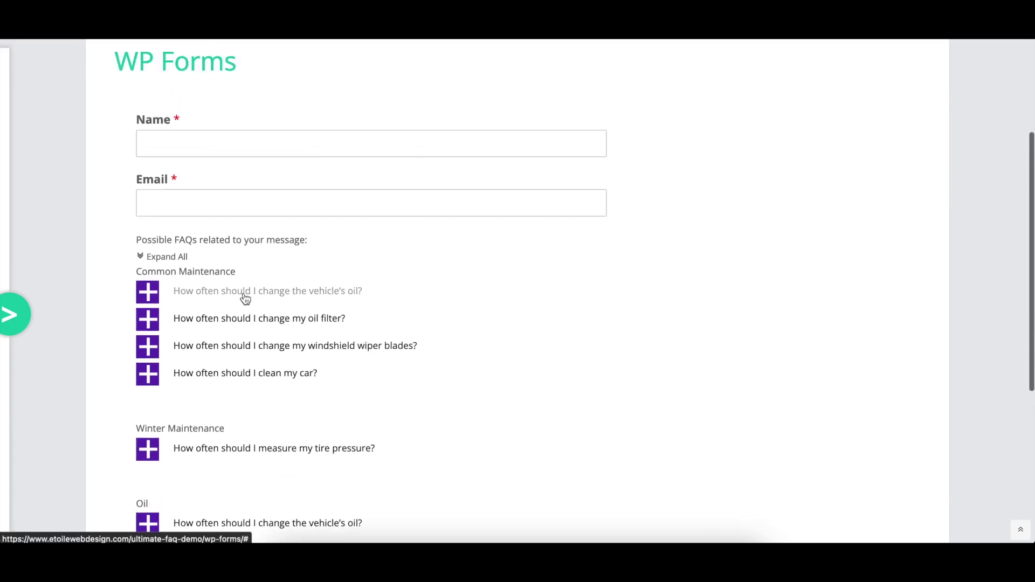
scroll(245, 301, "down", 10)
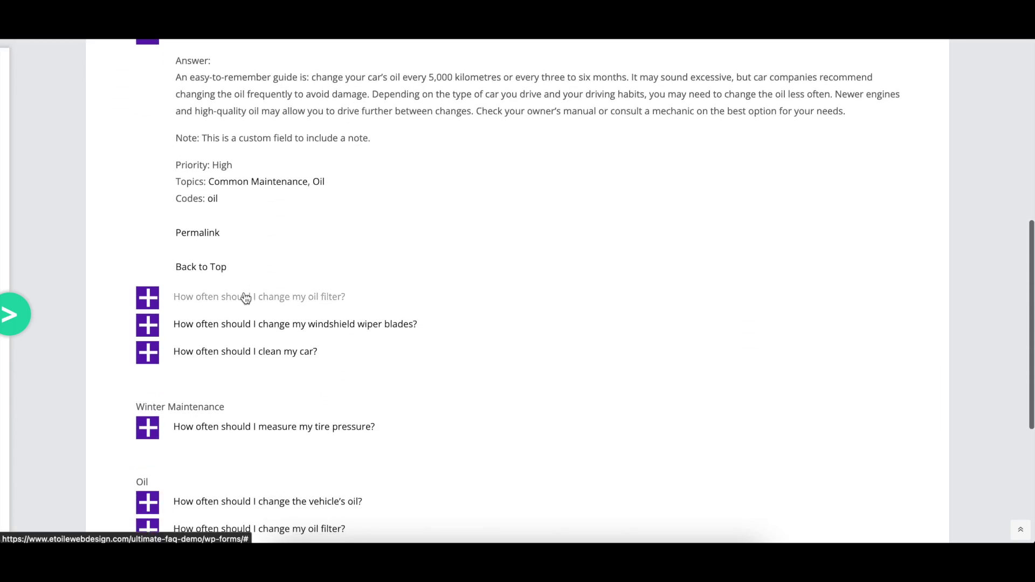
left_click(247, 298)
scroll(243, 269, "down", 3)
left_click(233, 246)
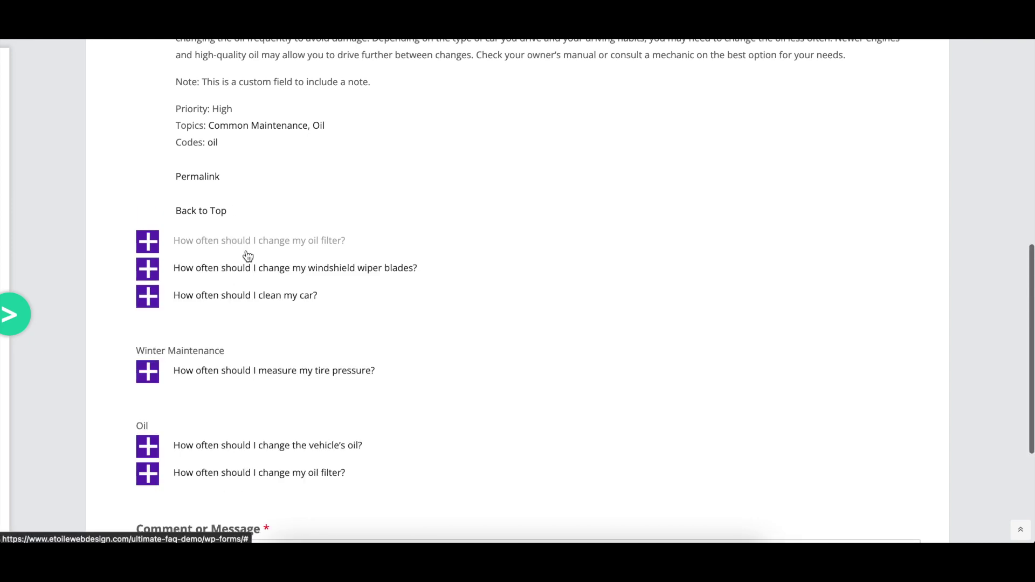
scroll(248, 256, "down", 4)
left_click(247, 258)
scroll(243, 262, "down", 3)
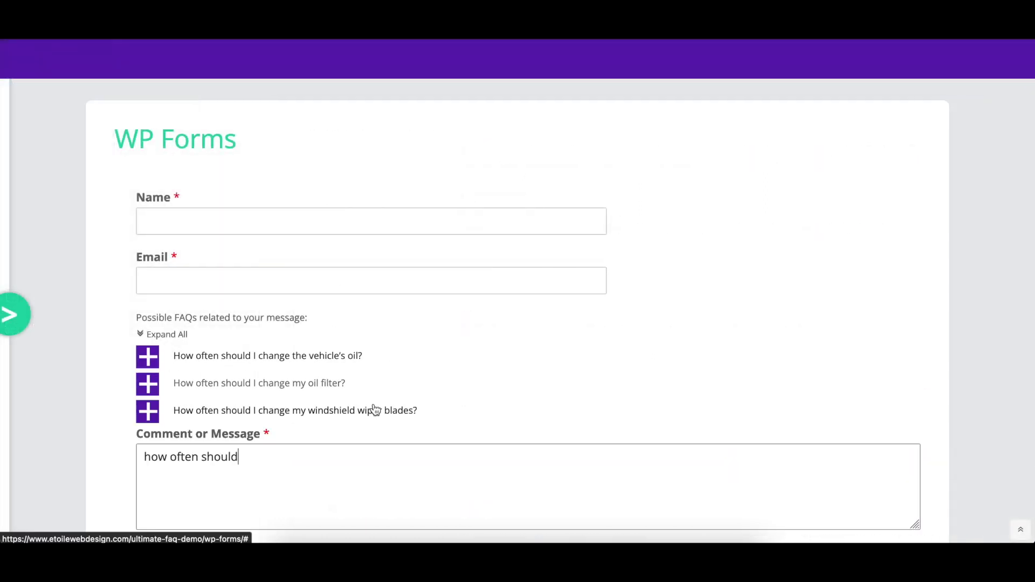
left_click(380, 411)
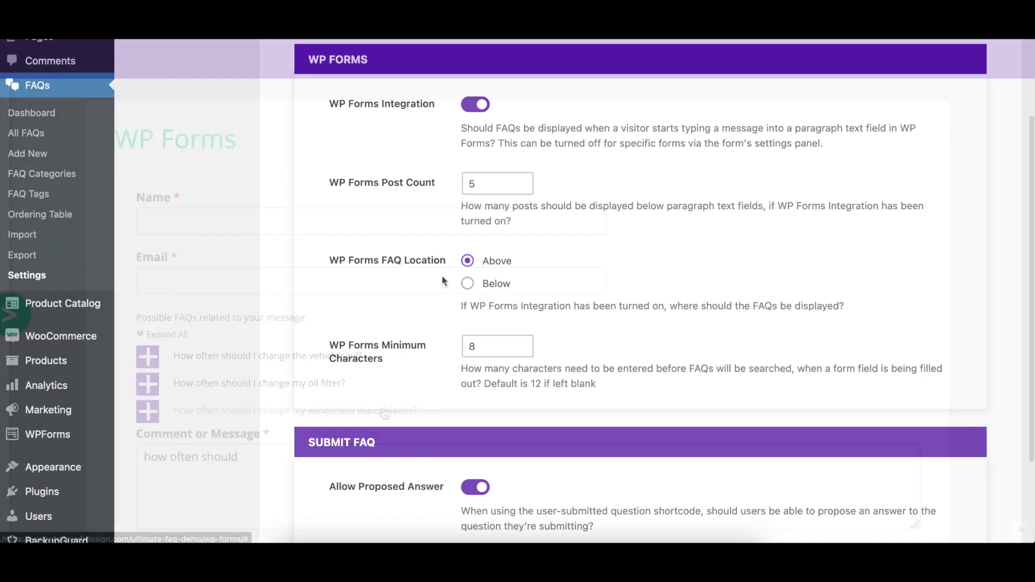
Type a question into the Comment or Message box and expand the suggested vehicle oil FAQ
left_click(480, 285)
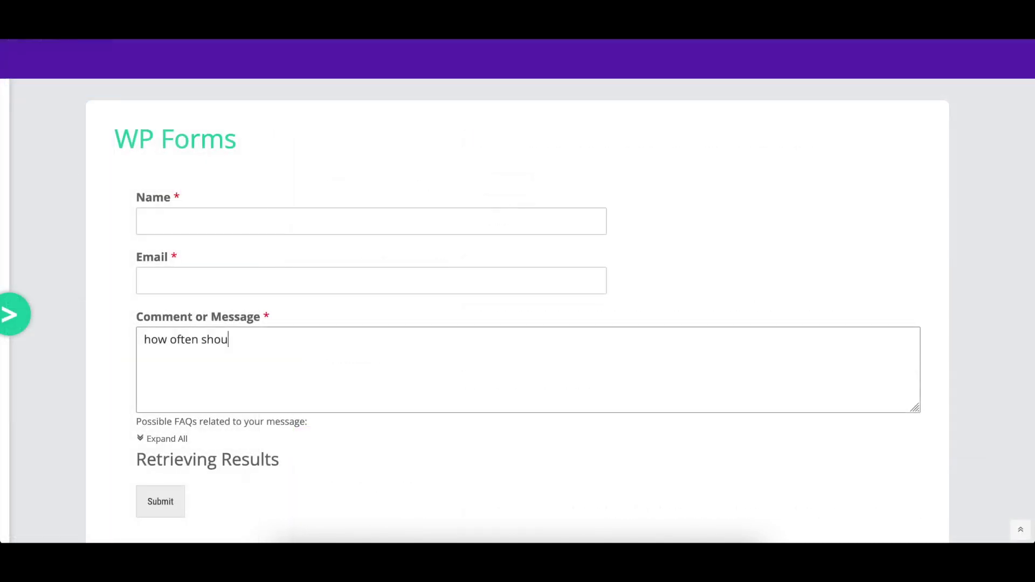
scroll(266, 358, "down", 3)
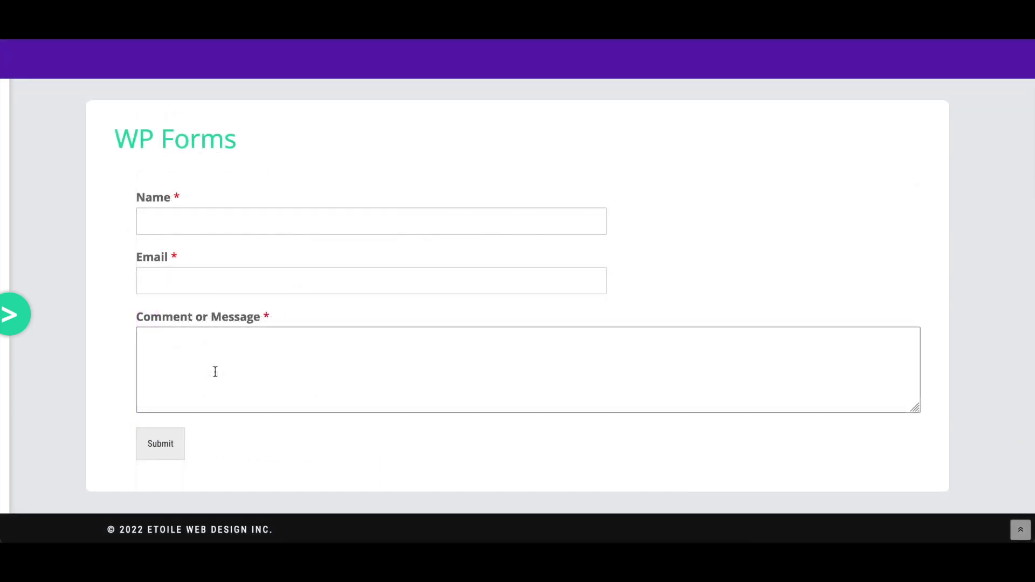
type("n shoul")
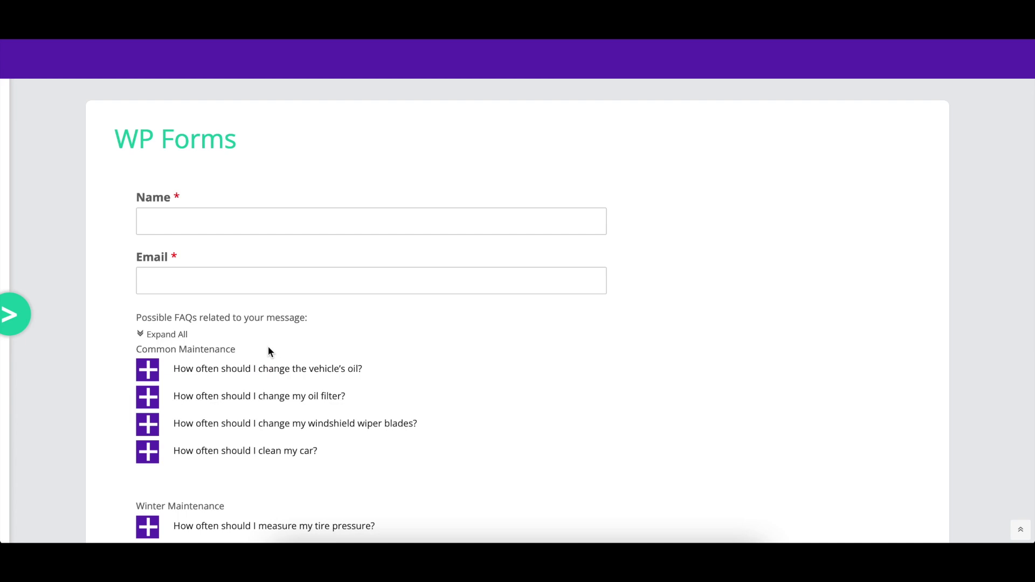
scroll(267, 352, "down", 3)
scroll(242, 308, "up", 1)
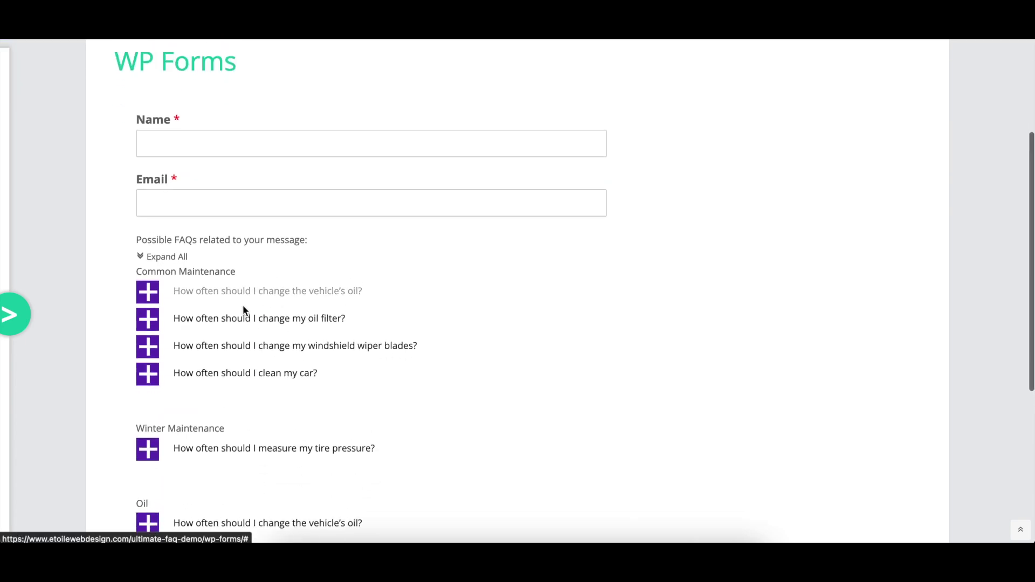
left_click(244, 294)
scroll(244, 299, "down", 5)
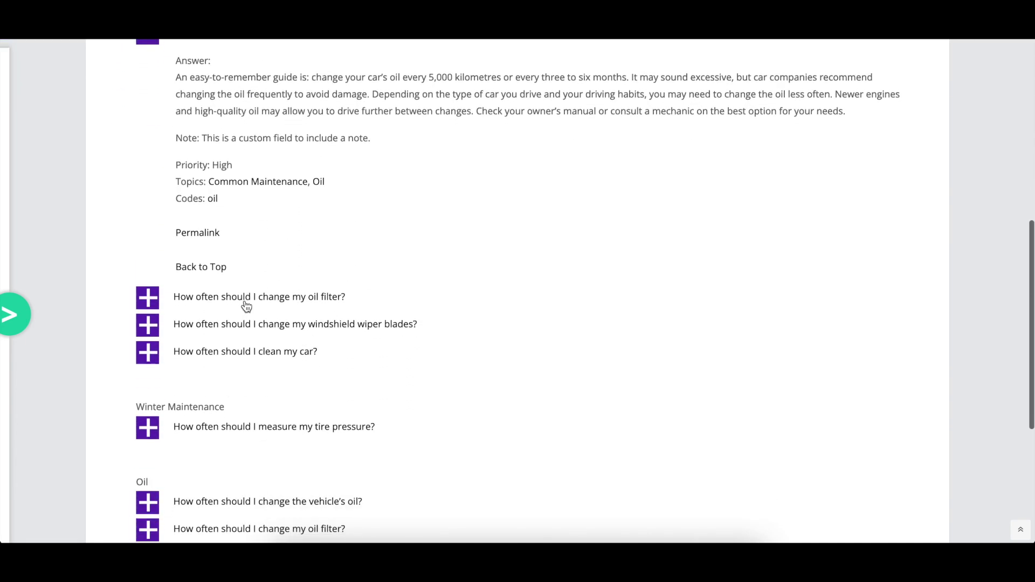
Finish the proposed answer about the responsive layout and many customization options
left_click(245, 297)
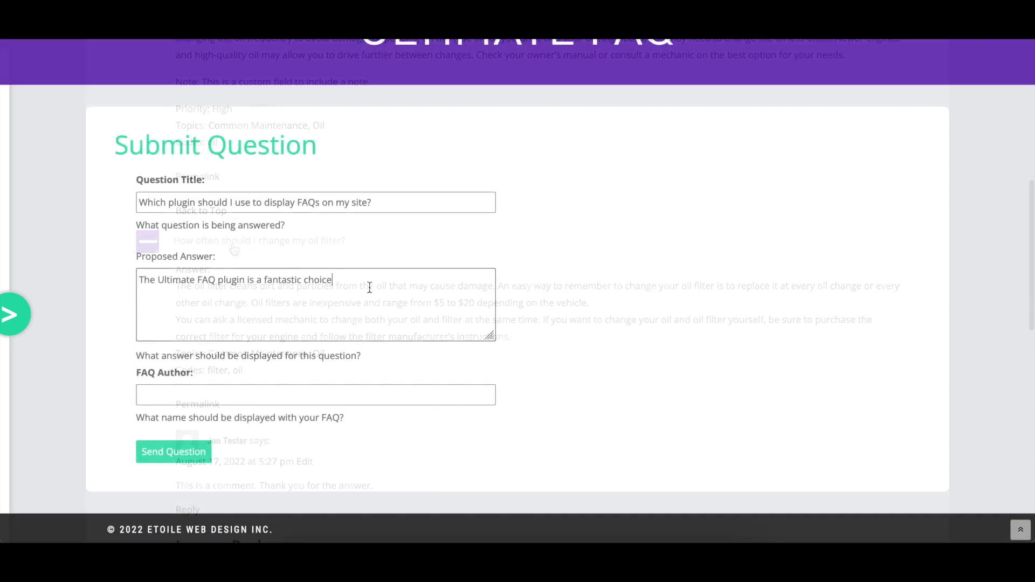
type("as it offers a responsive ")
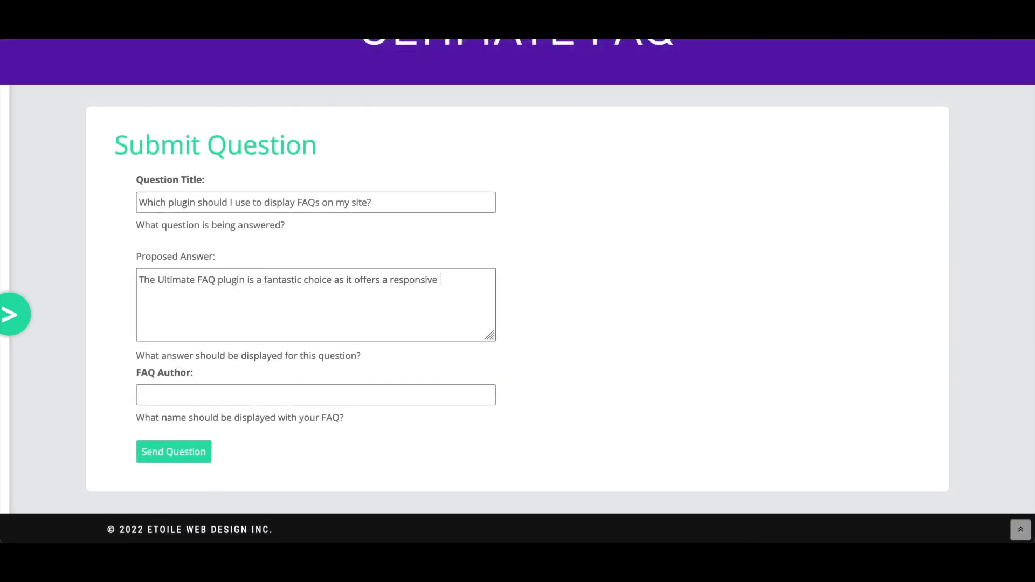
type("layout and many customization options that make it very flexible.")
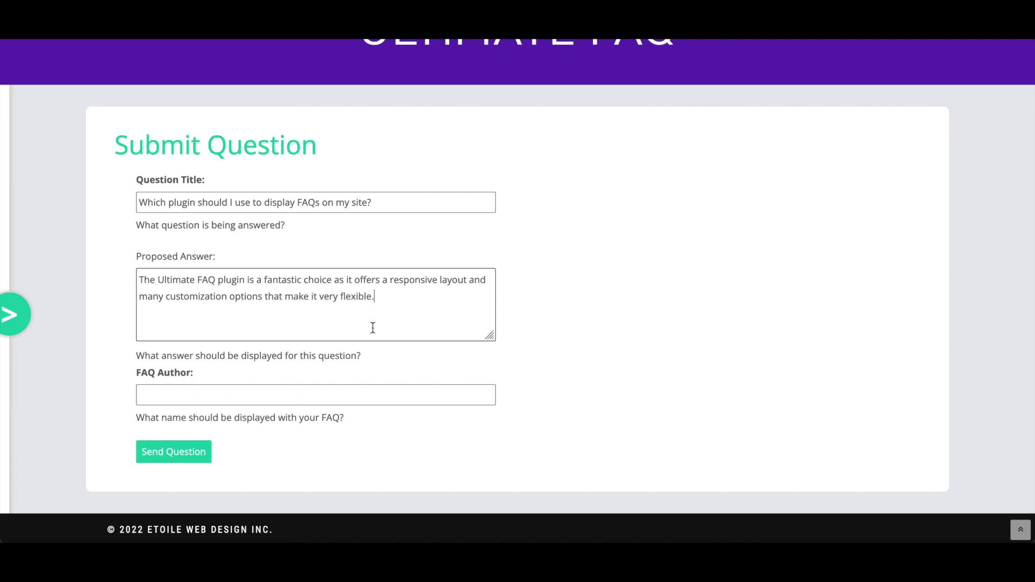
left_click(358, 396)
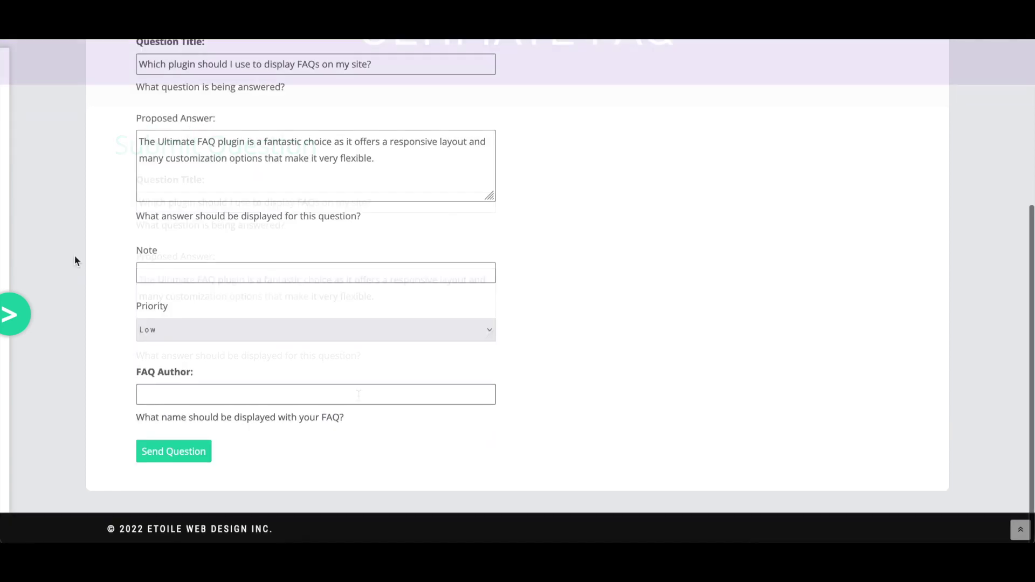
Add the note 'This is my note', set Priority to High, and begin the FAQ Author
left_click(149, 281)
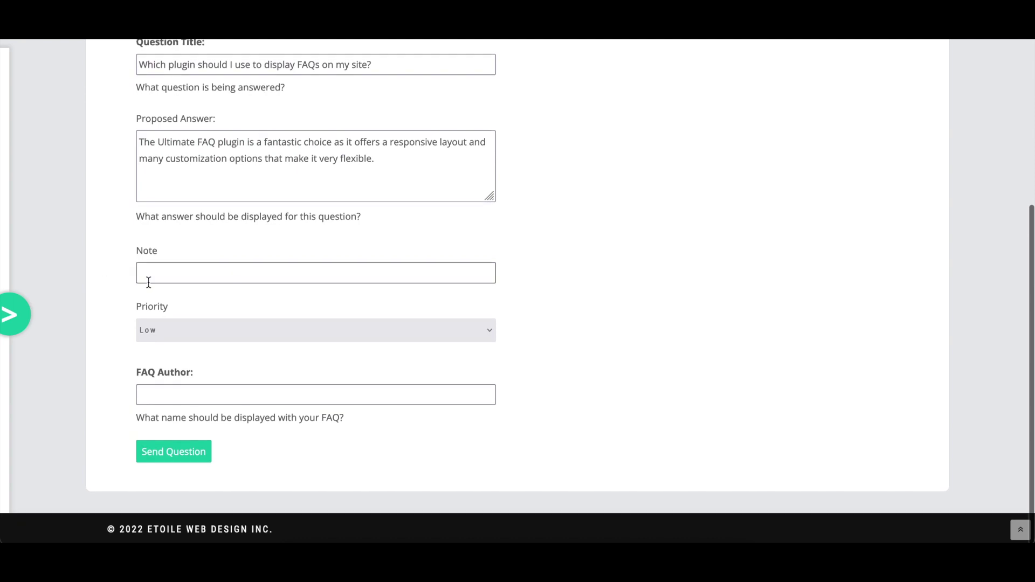
type("This is my note")
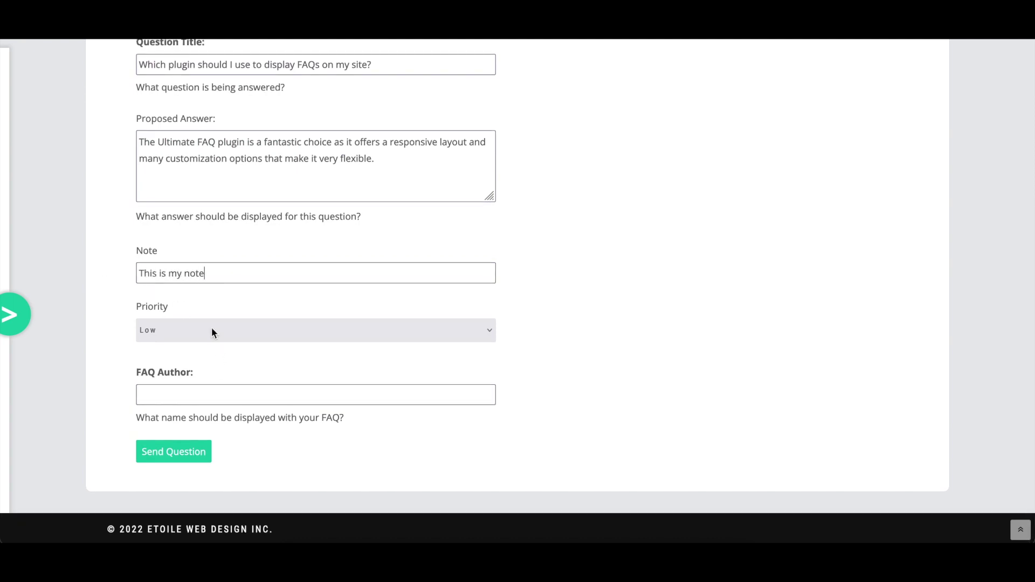
left_click(211, 329)
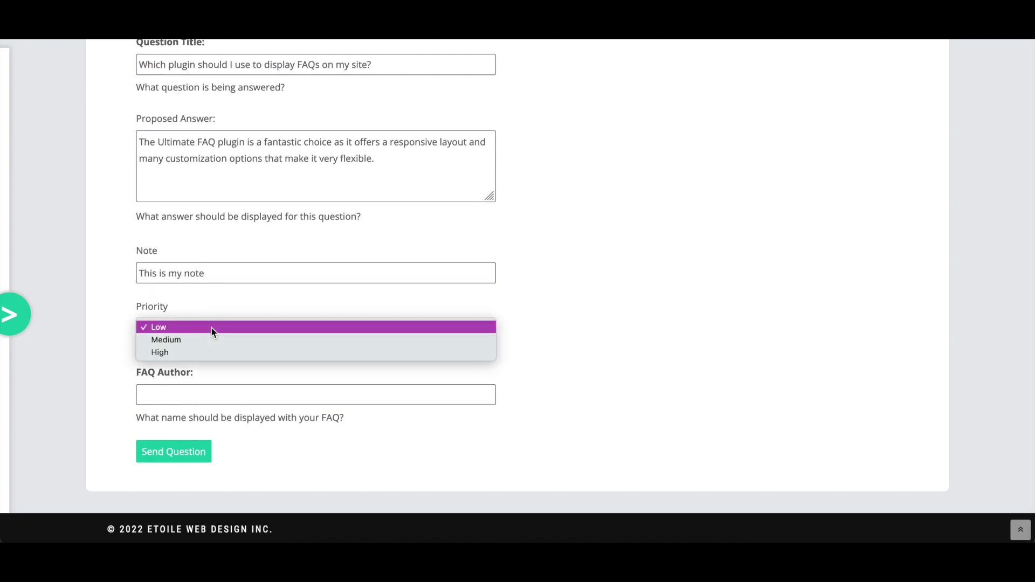
left_click(206, 351)
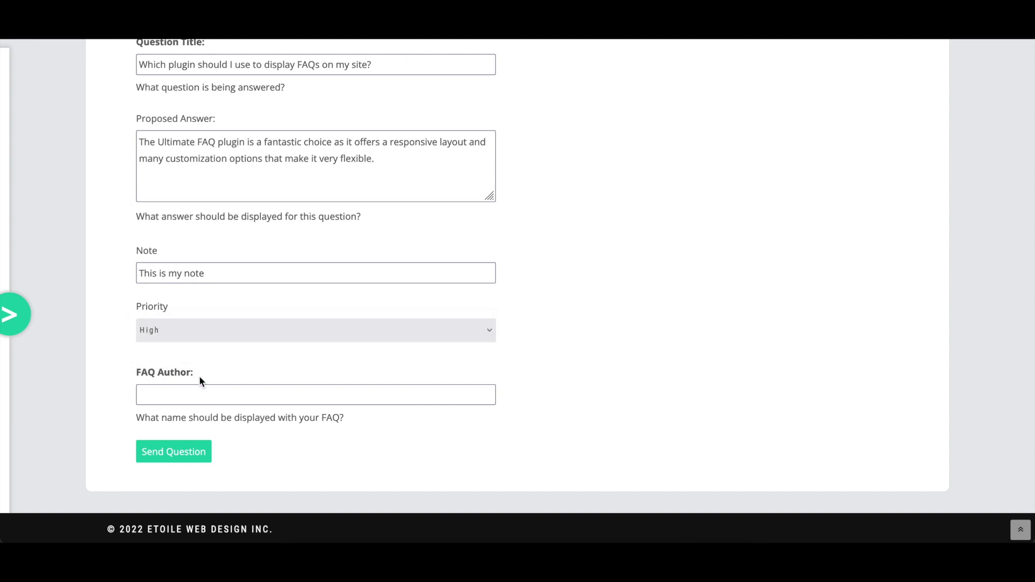
type("Mik")
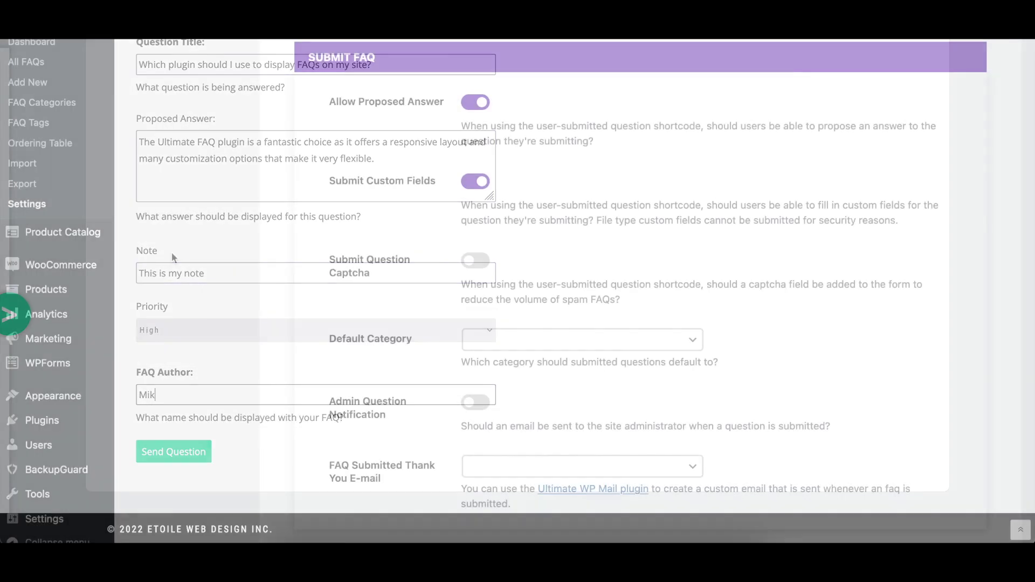
Turn on Submit Question Captcha and set Default Category to General Questions
left_click(478, 262)
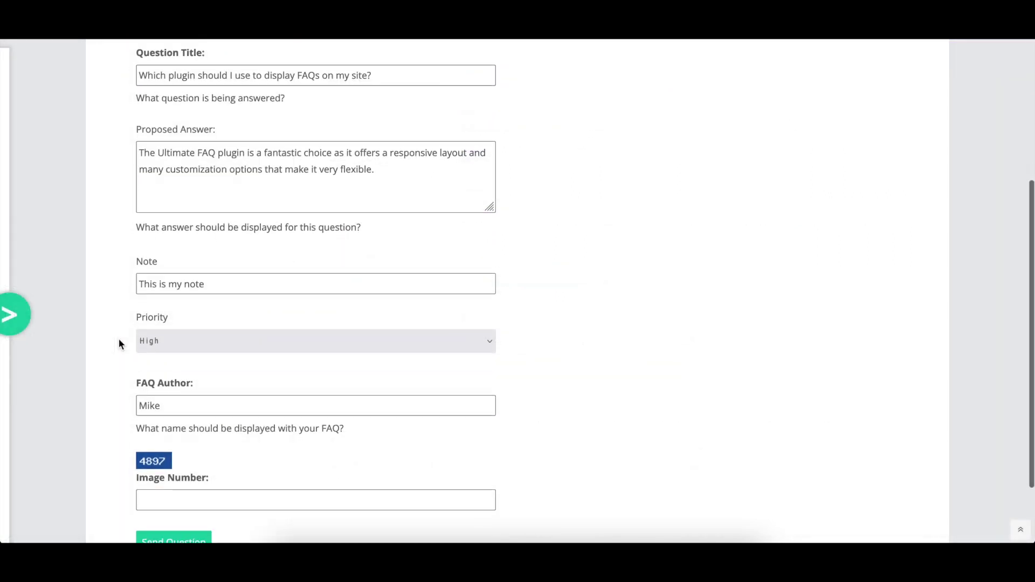
scroll(119, 344, "down", 2)
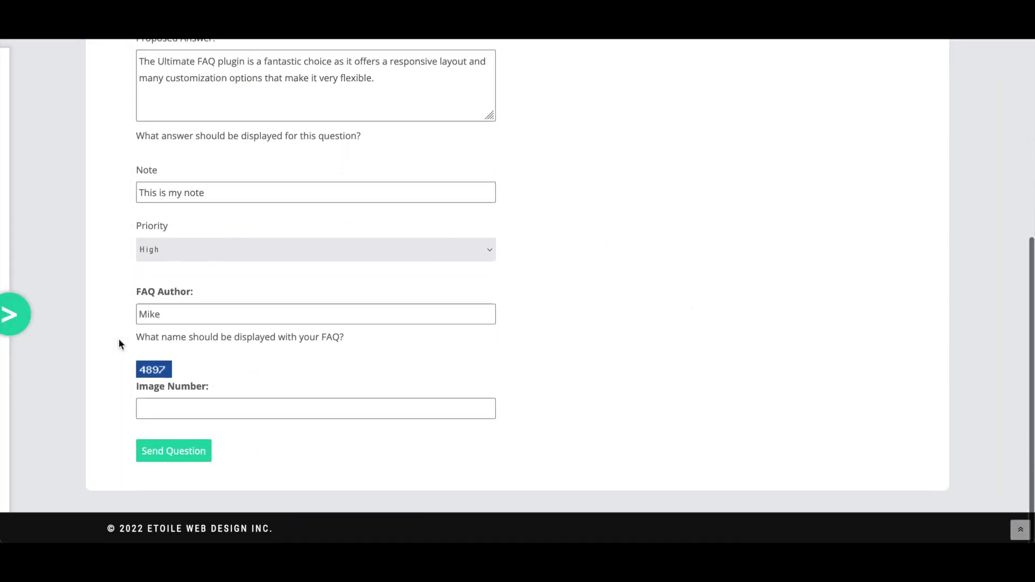
left_click(168, 411)
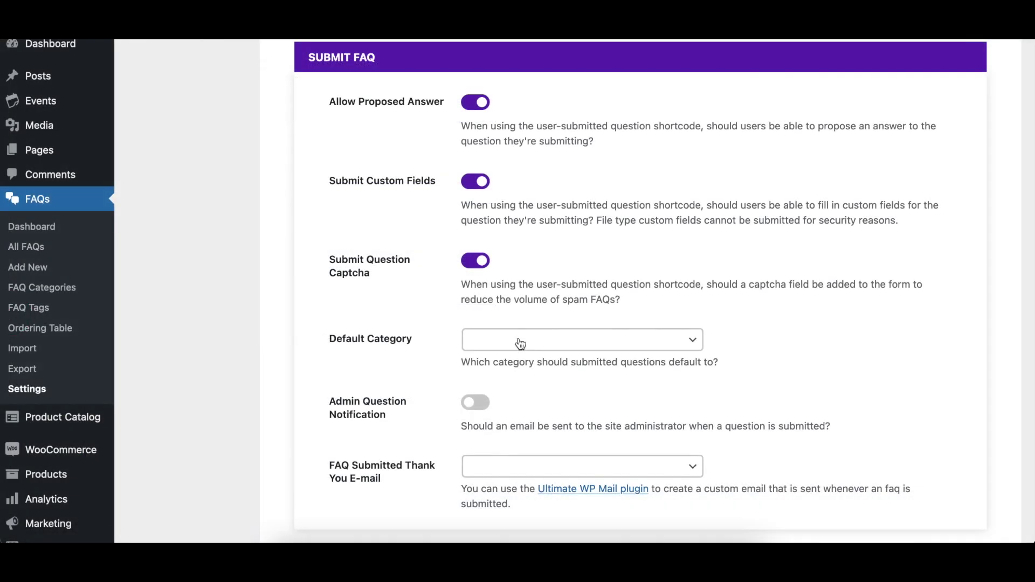
left_click(520, 342)
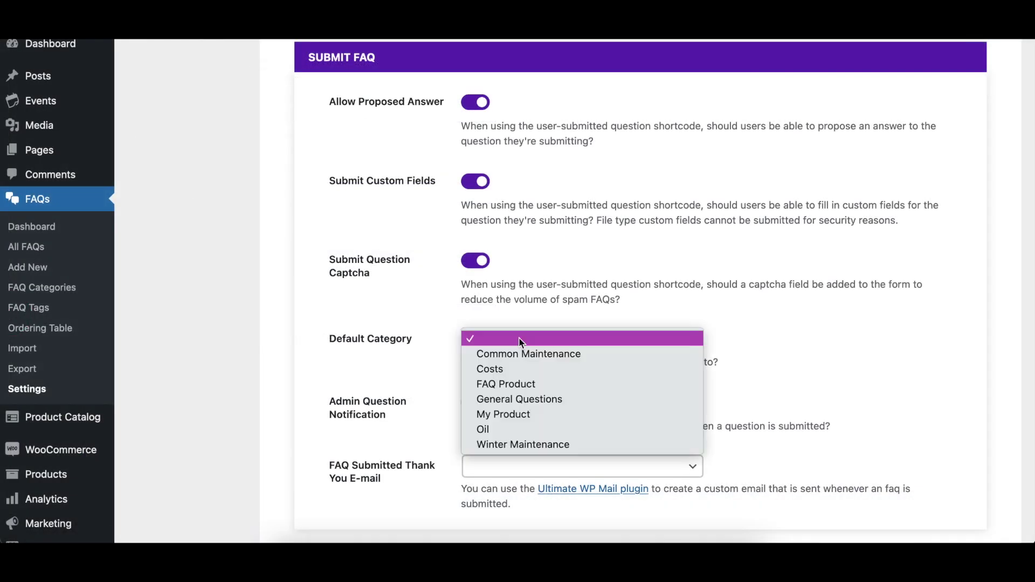
left_click(525, 398)
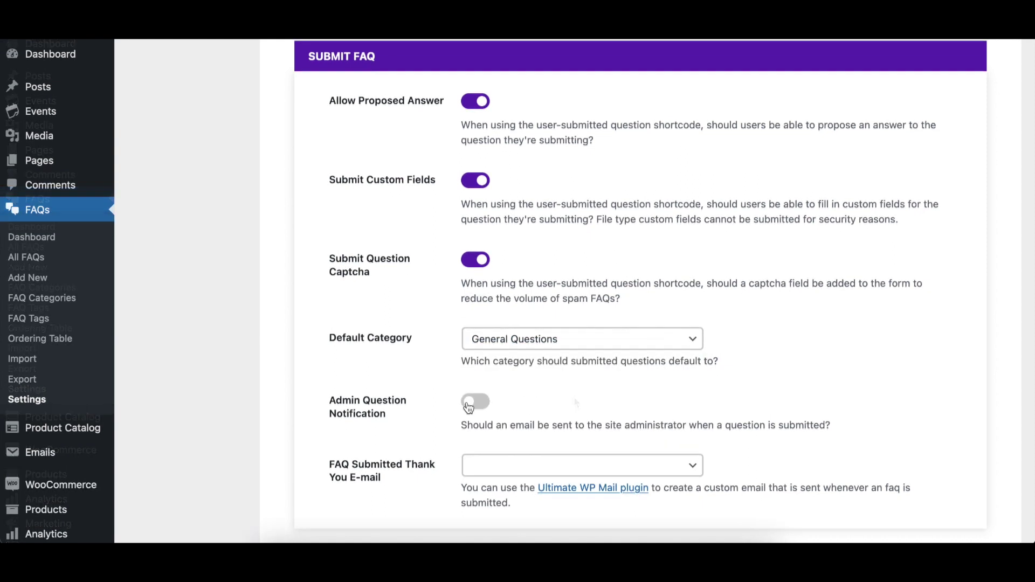
Enable Admin Question Notification and enter the admin e-mail address
left_click(474, 402)
scroll(504, 467, "down", 1)
type("ouremail@somewhere.com")
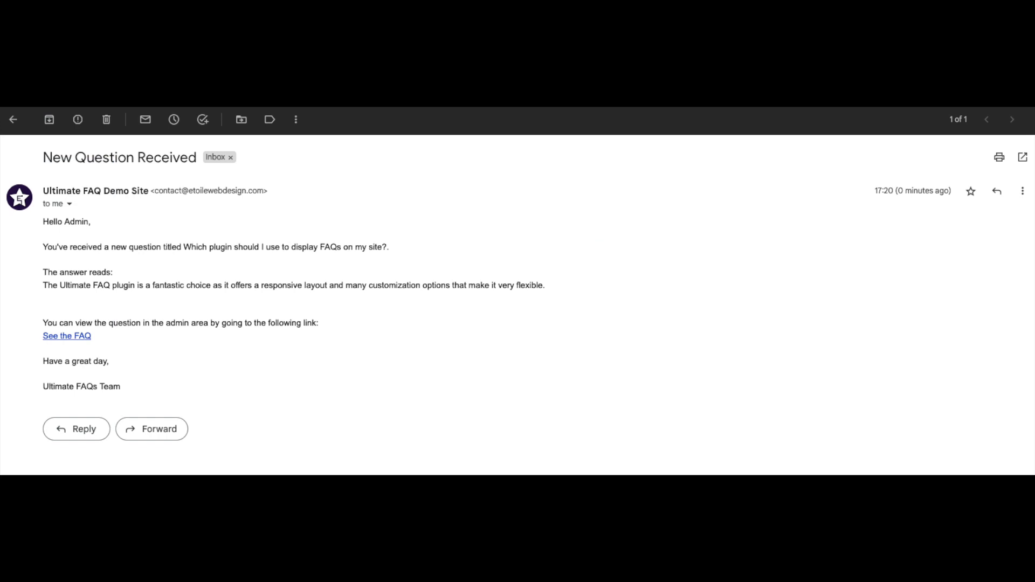
Set FAQ Submitted Thank You E-mail to 'Thank you for the FAQ submission!'
scroll(175, 344, "down", 3)
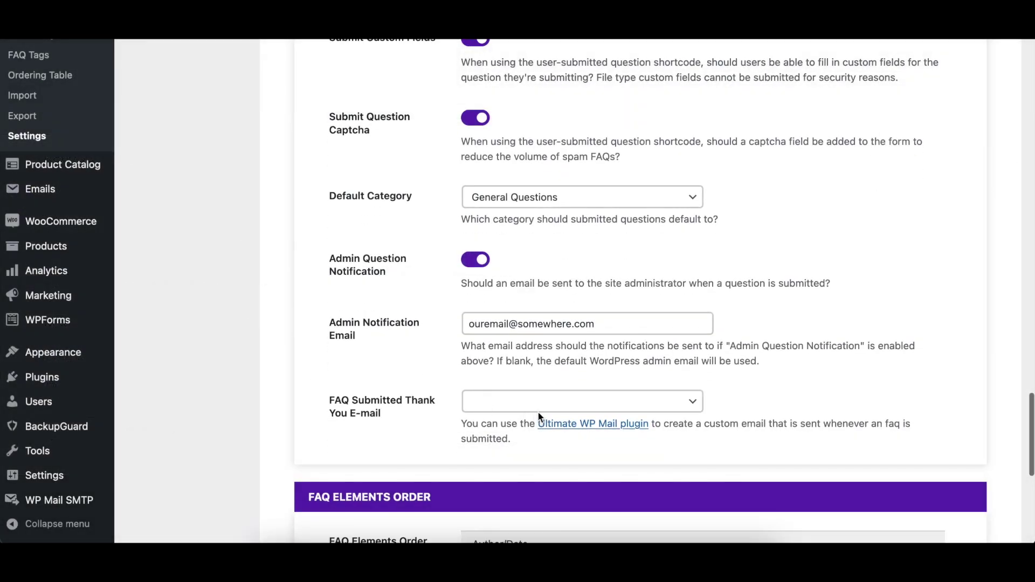
left_click(540, 408)
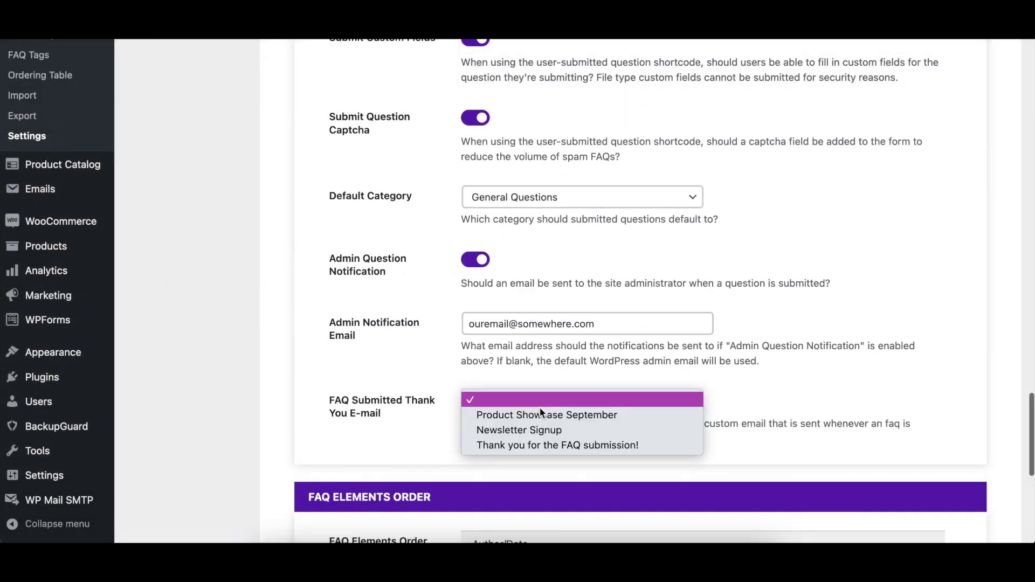
left_click(543, 440)
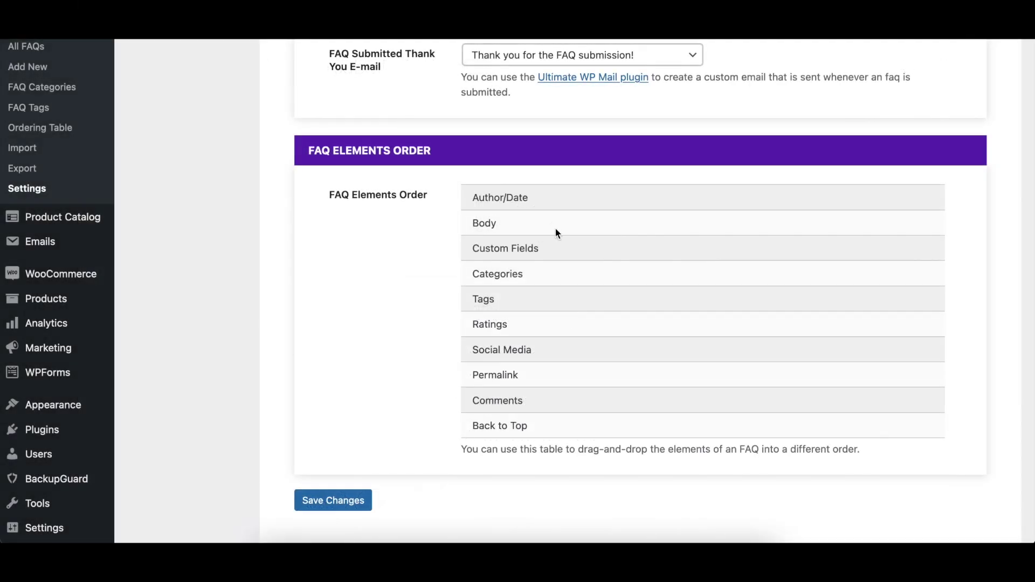
Move Body below Custom Fields and Categories under Author/Date, then expand the vehicle oil FAQ on Car FAQs
left_click_drag(557, 233, 527, 224)
left_click_drag(506, 300, 510, 246)
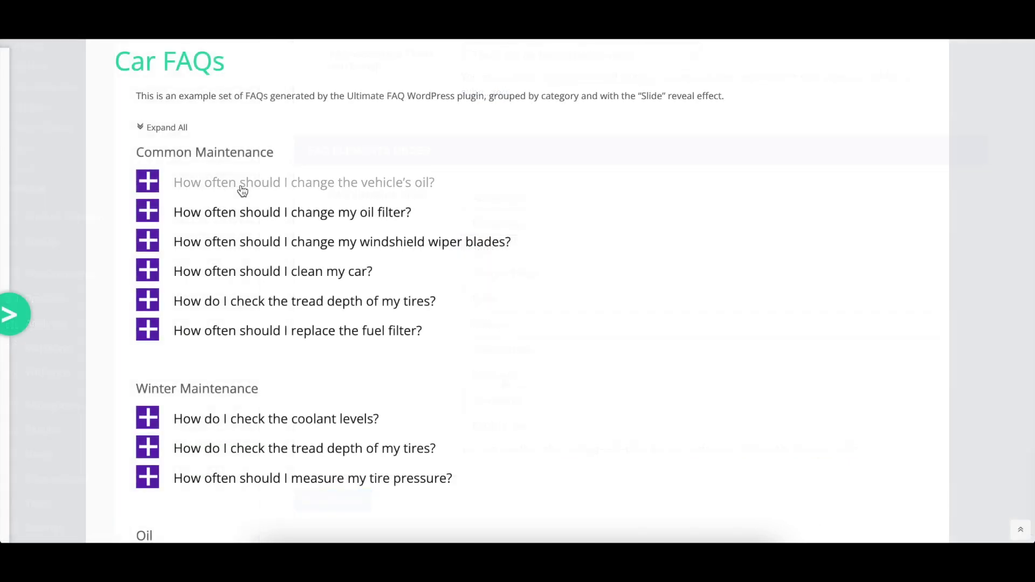
left_click(242, 192)
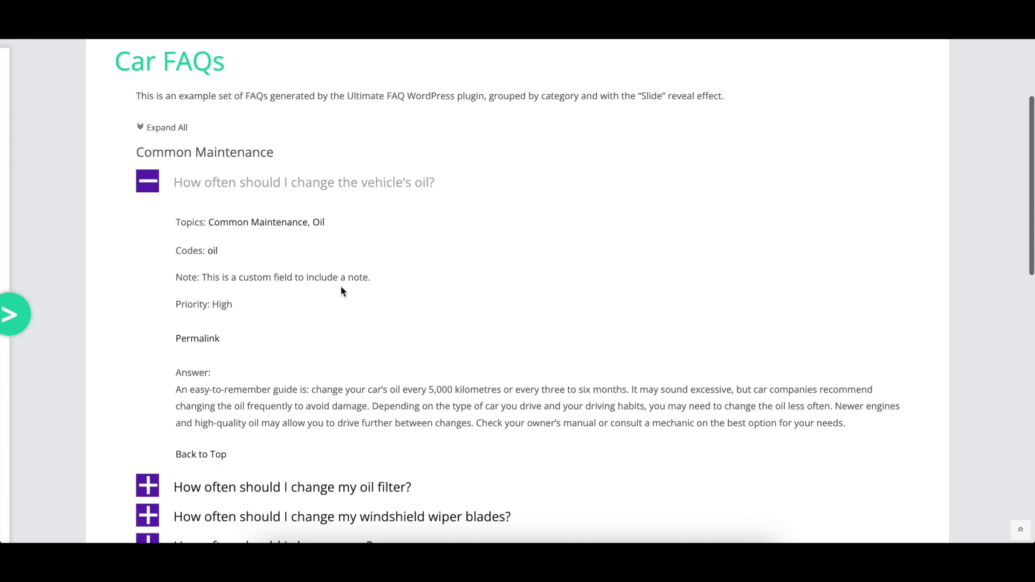